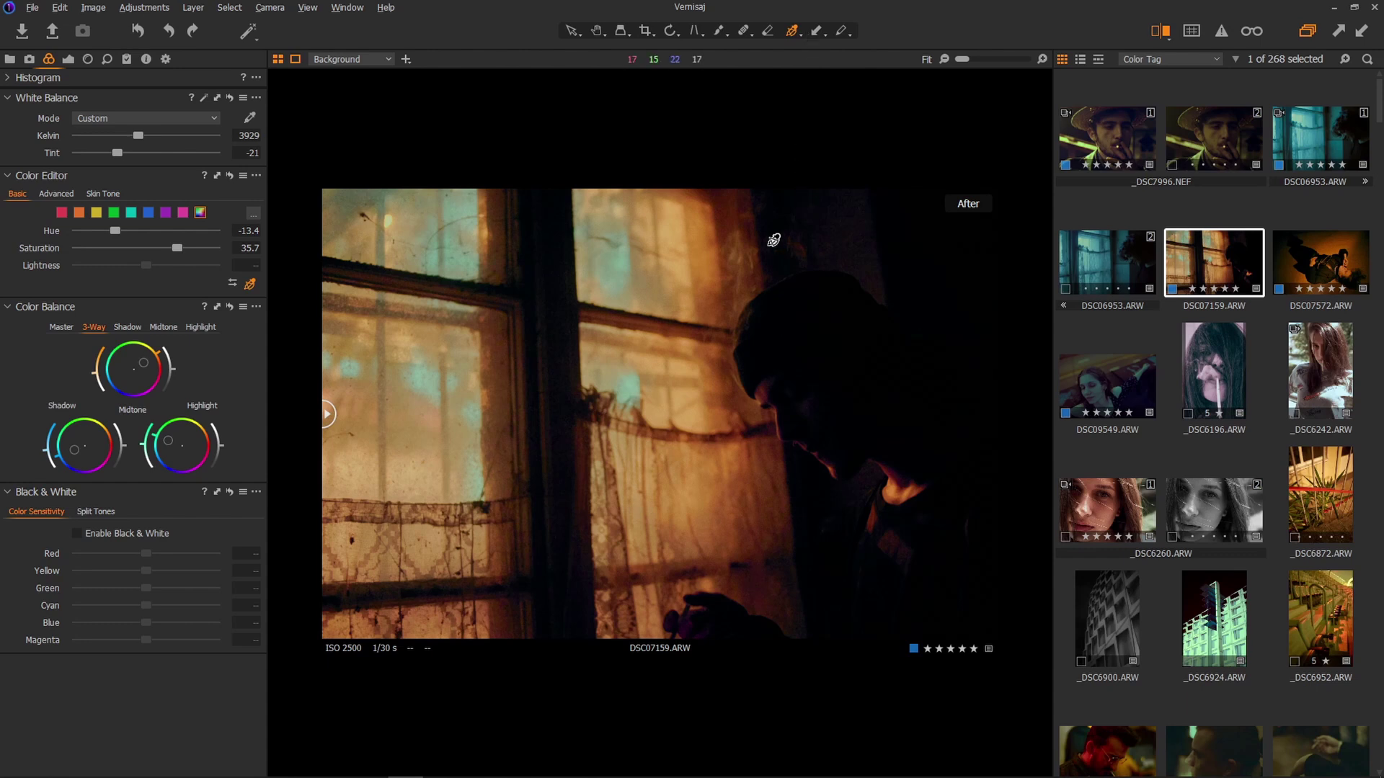
Drag the before/after split divider to compare the graded photo with its unedited original.
left_click_drag(330, 415, 154, 356)
Create a new unedited variant with F2 and drag all Sharpening values down to zero.
key("F2")
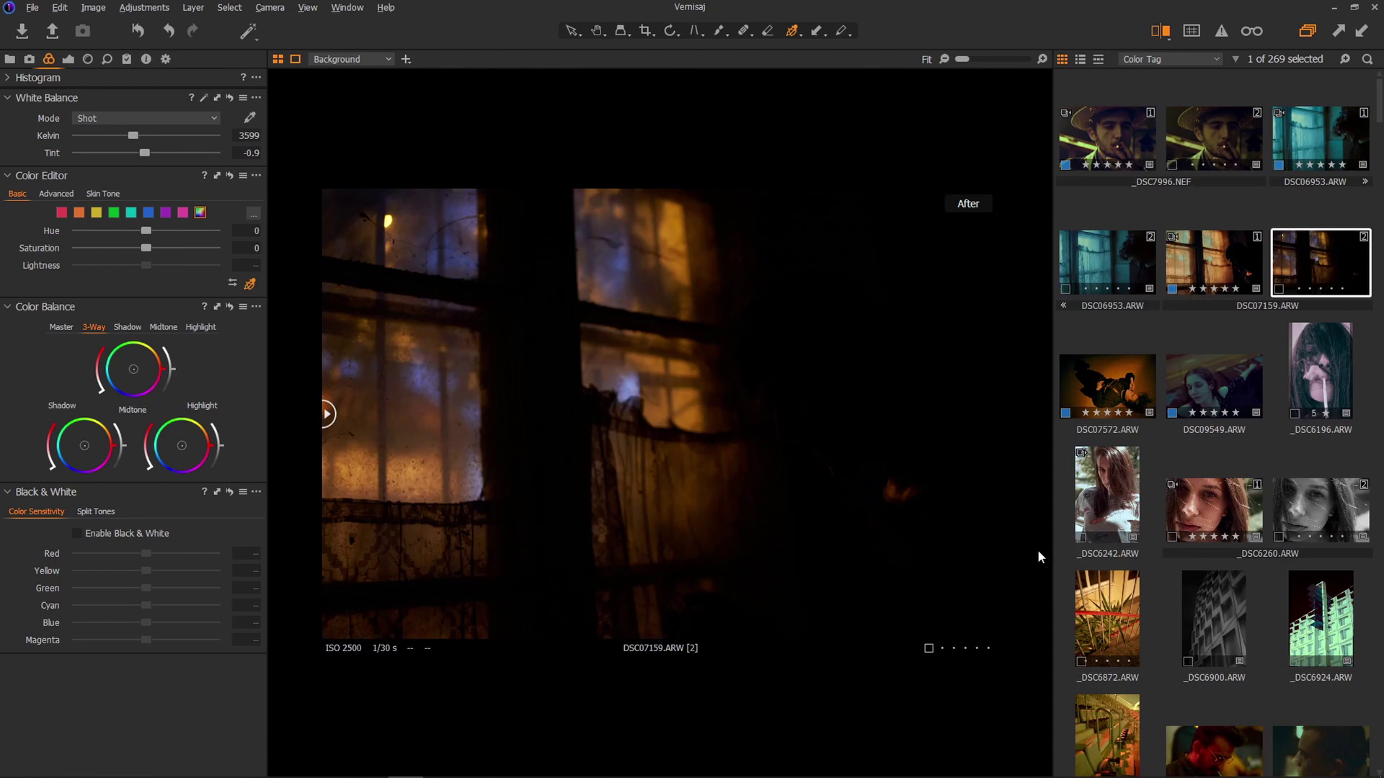
left_click(107, 60)
left_click_drag(99, 286, 76, 304)
left_click_drag(88, 321, 76, 321)
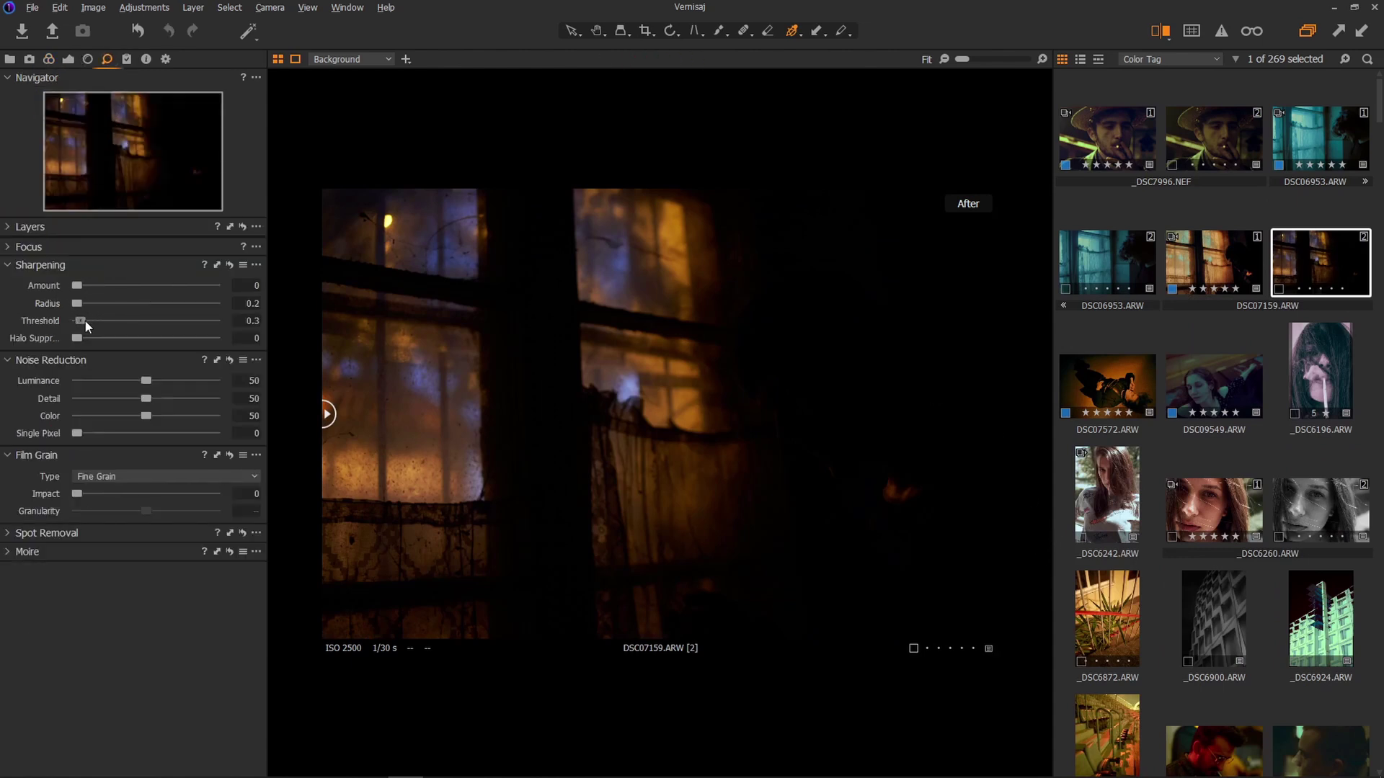
Set noise reduction to Luminance 12, Detail 0 and Single Pixel 100.
left_click_drag(144, 400, 94, 380)
left_click_drag(75, 435, 332, 452)
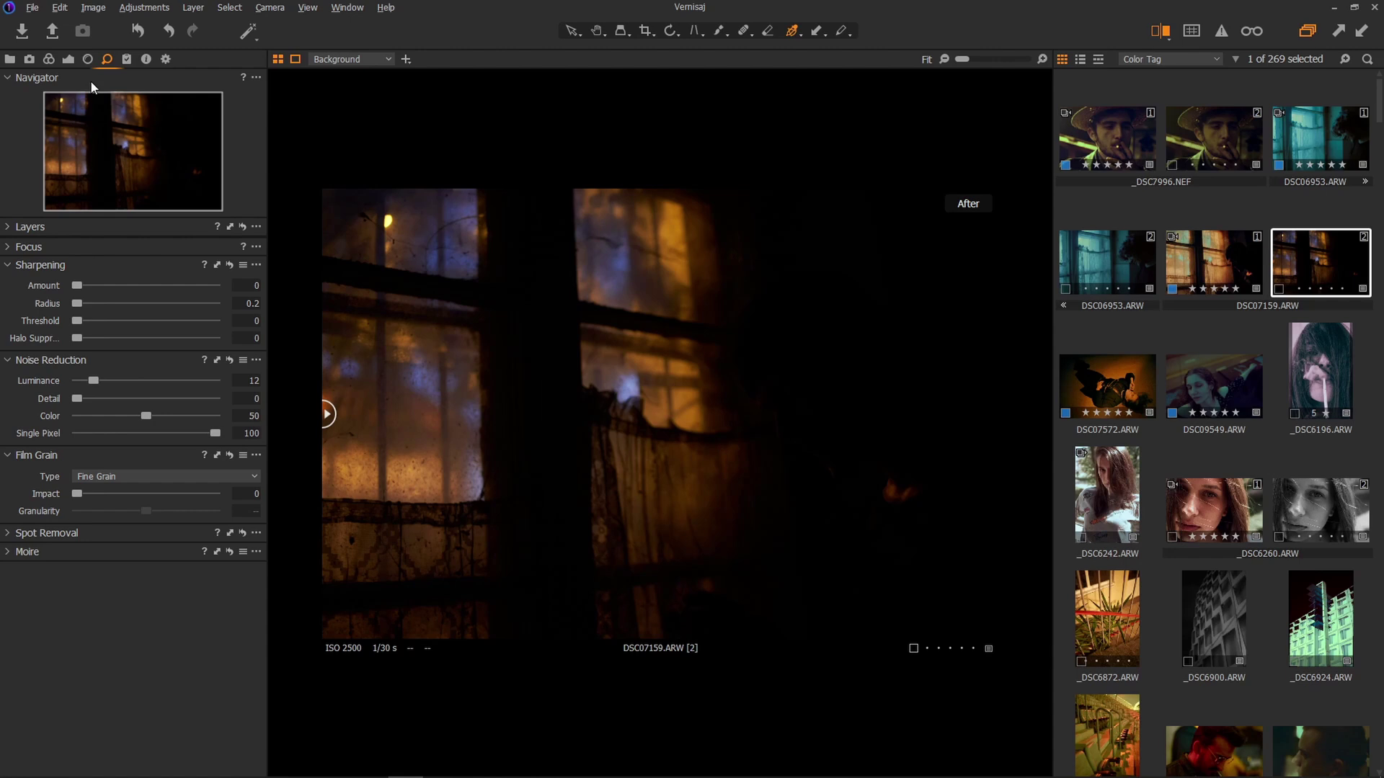
left_click(68, 59)
left_click(107, 58)
Show the Exposure tab, with white balance at 3599 K, tint -0.9 and exposure at 0.
left_click(68, 60)
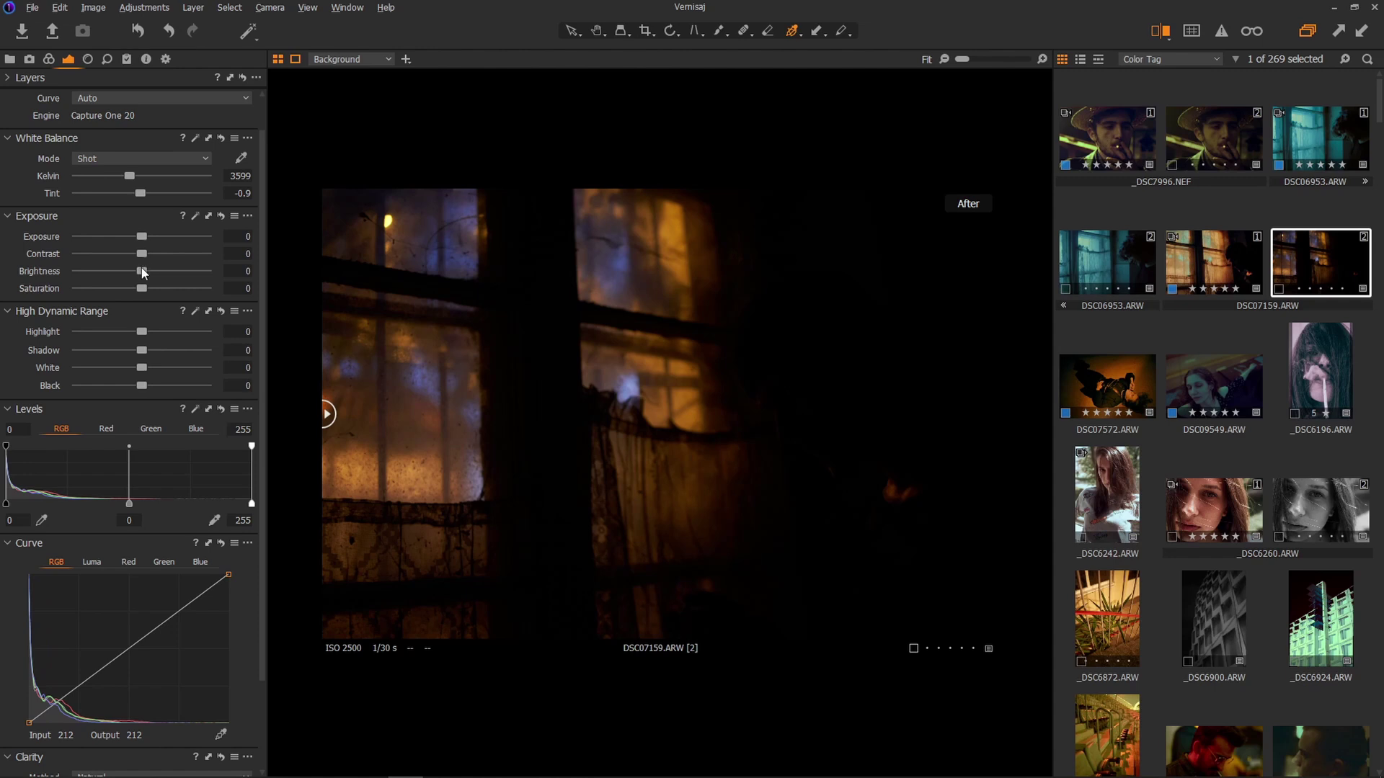
Raise Brightness to 50 and rough in exposure near 1 and shadow recovery around 67.
left_click_drag(142, 271, 258, 278)
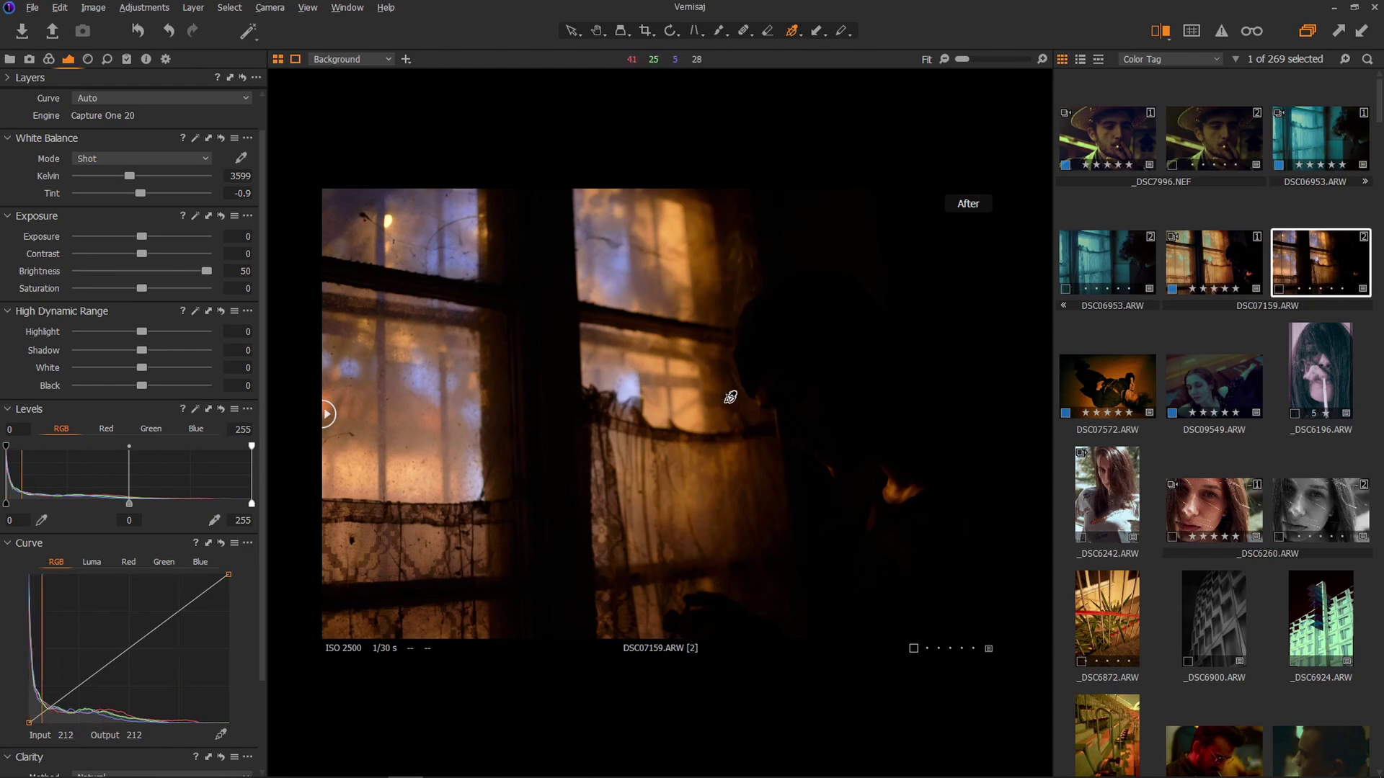
left_click_drag(141, 350, 544, 371)
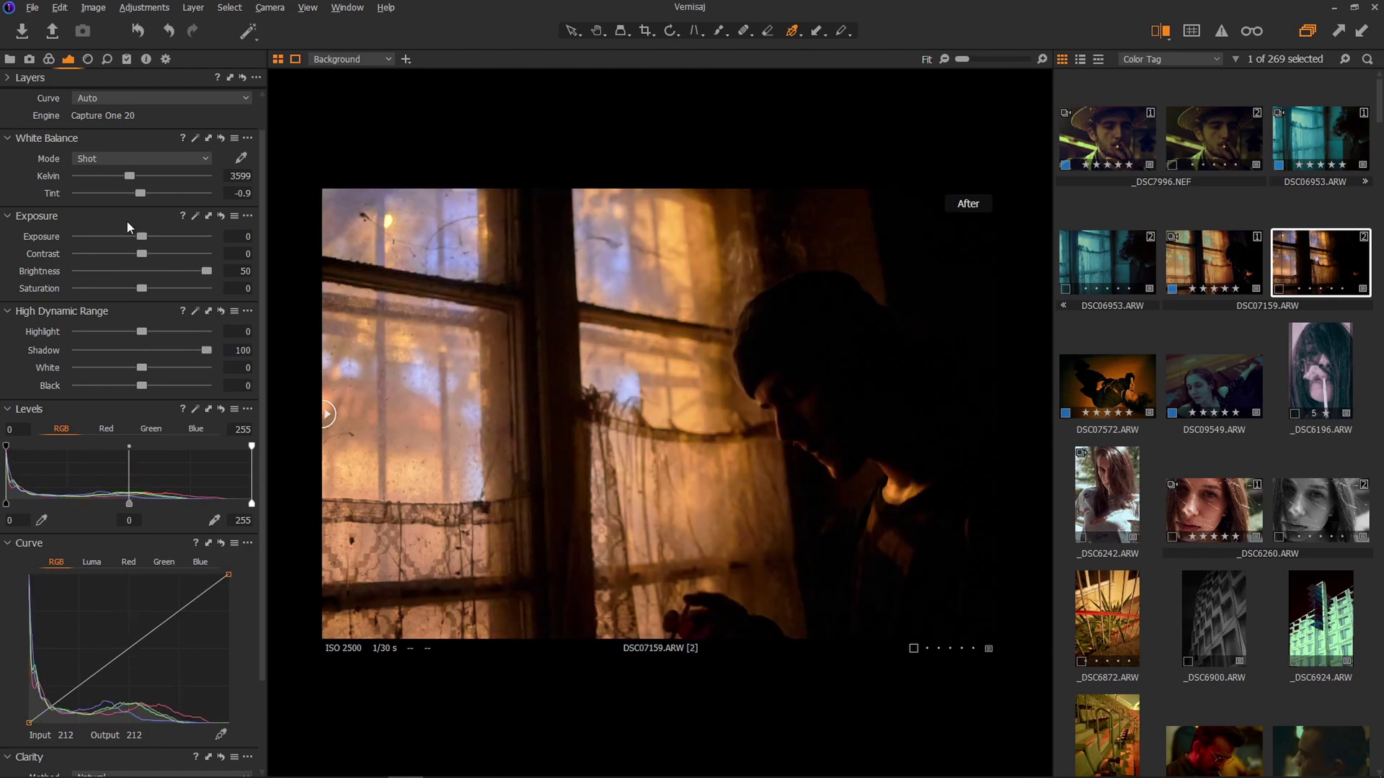
left_click_drag(142, 236, 467, 271)
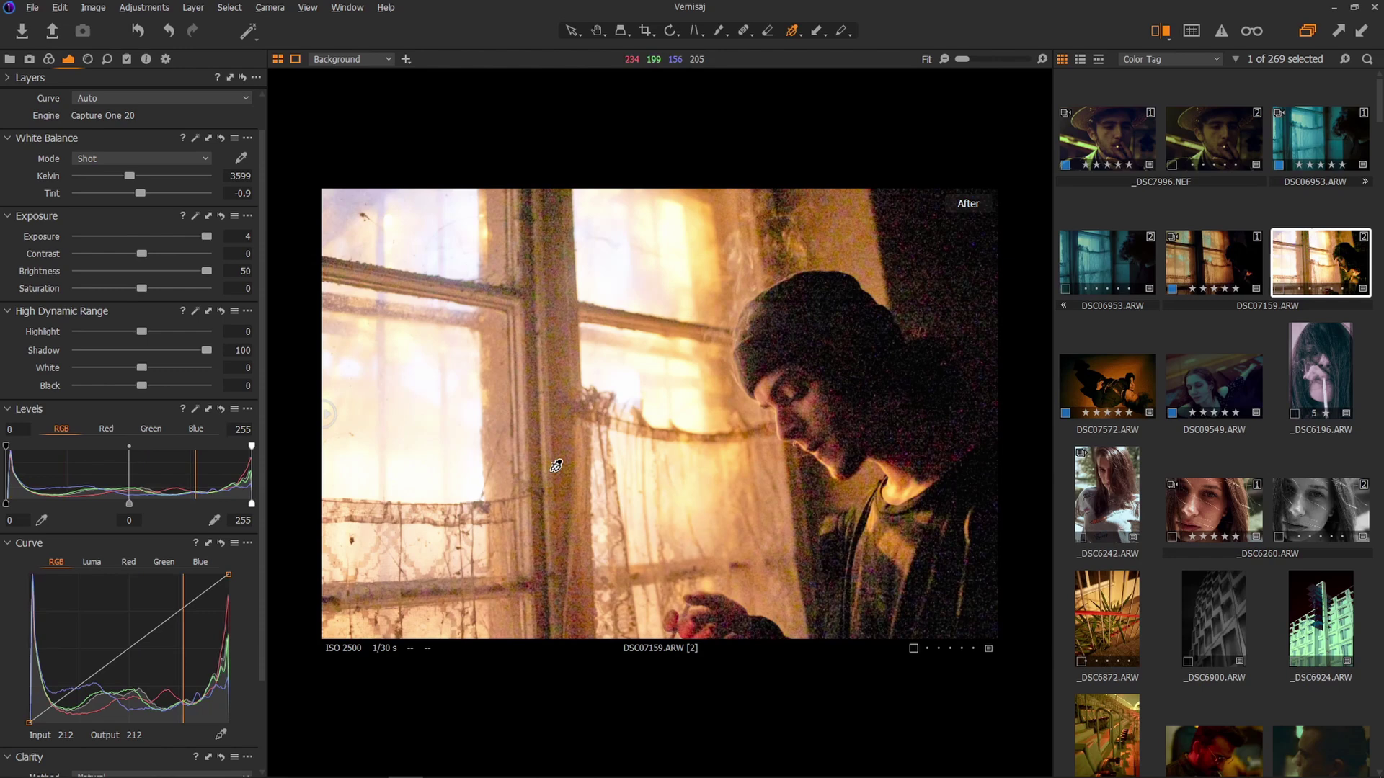
key("ctrl+z")
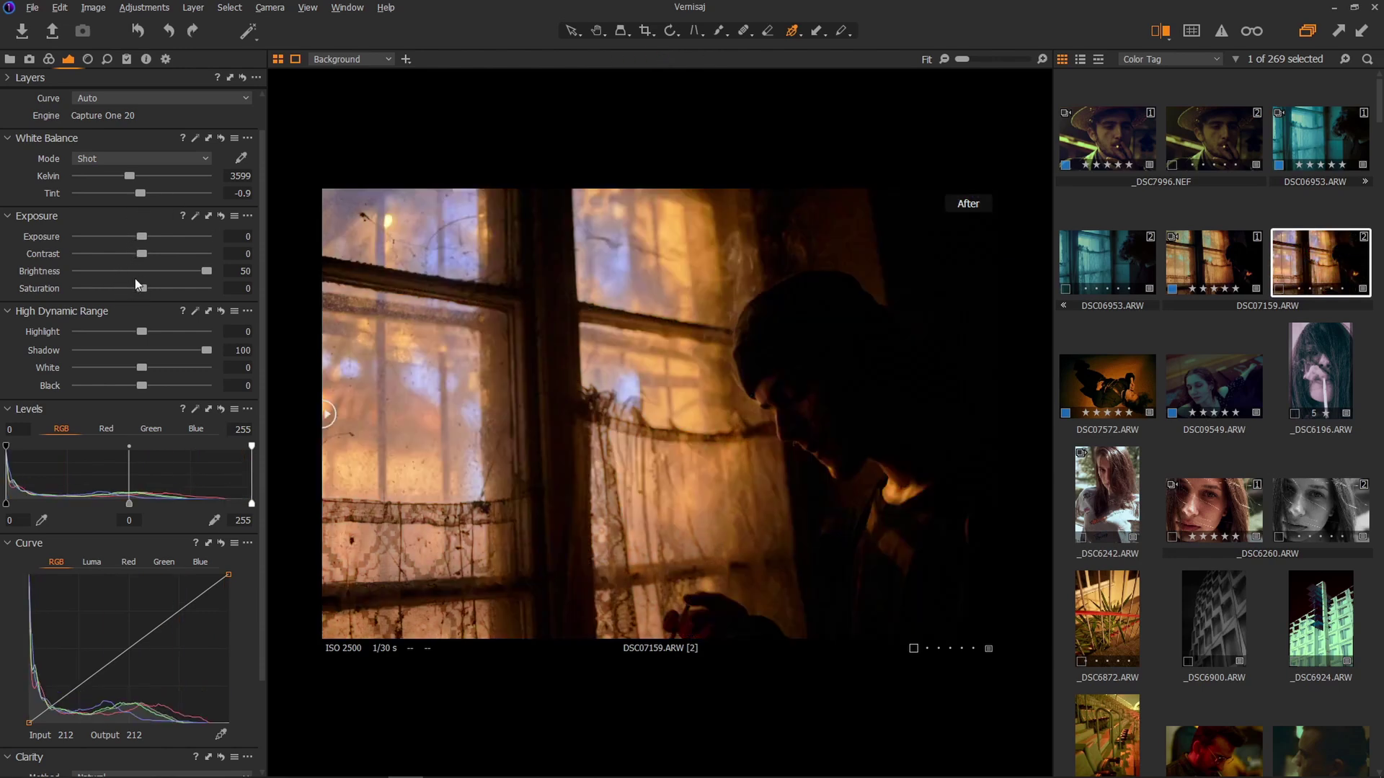
left_click_drag(206, 351, 184, 354)
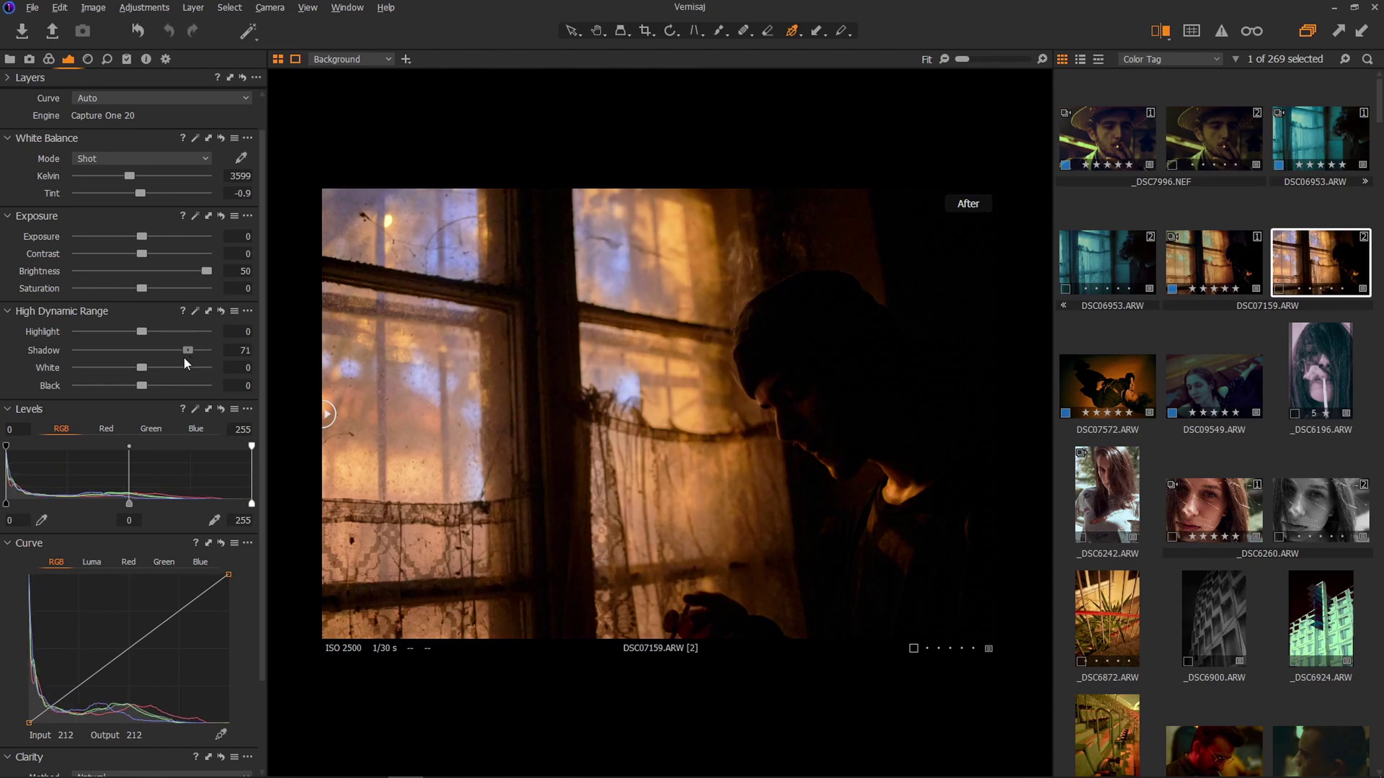
left_click_drag(141, 239, 156, 240)
Set the Levels white point to 177, Exposure to 1.64 and HDR Shadow to 44.
left_click_drag(251, 446, 177, 447)
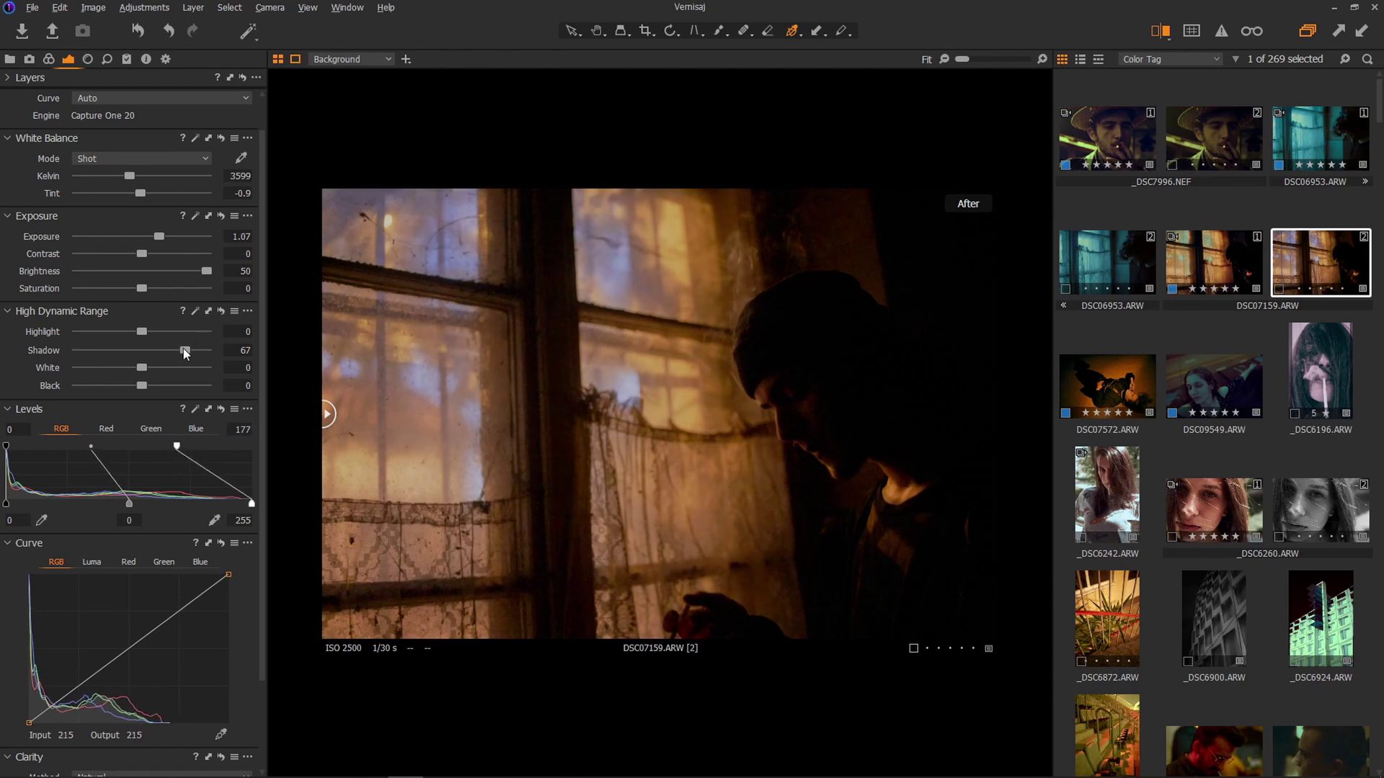
left_click_drag(185, 350, 168, 352)
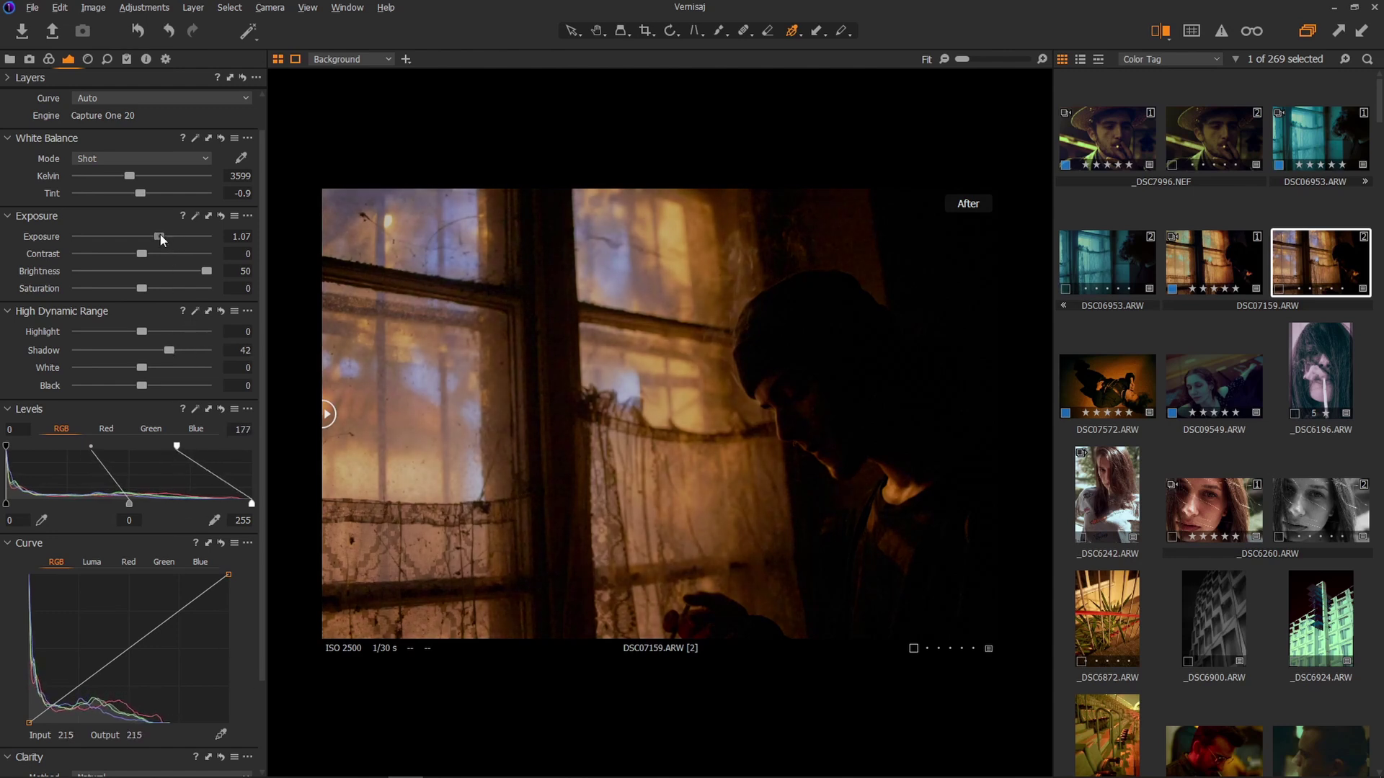
left_click_drag(160, 235, 171, 236)
left_click_drag(170, 350, 170, 350)
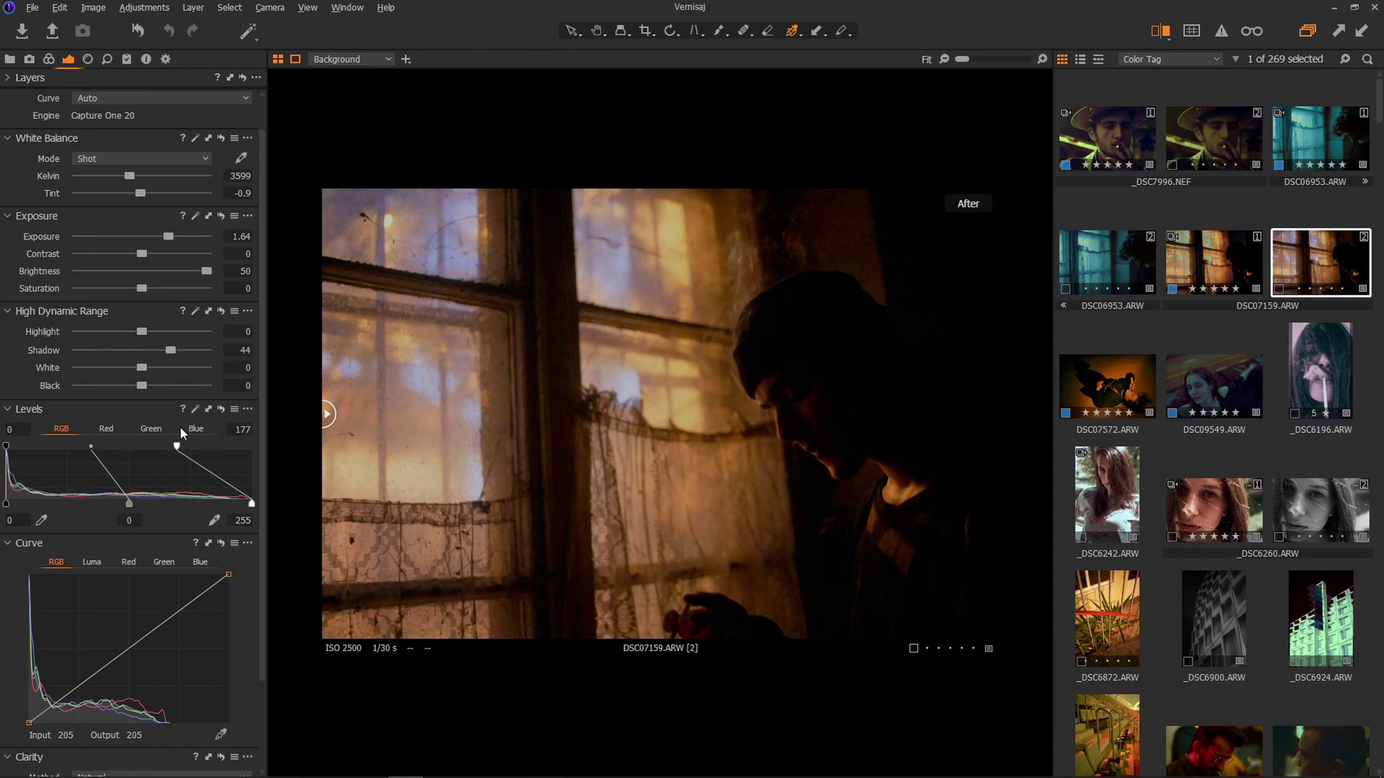
Zoom in to check grain and raise Luminance noise reduction to 17, keeping Single Pixel at 100.
left_click_drag(964, 59, 979, 60)
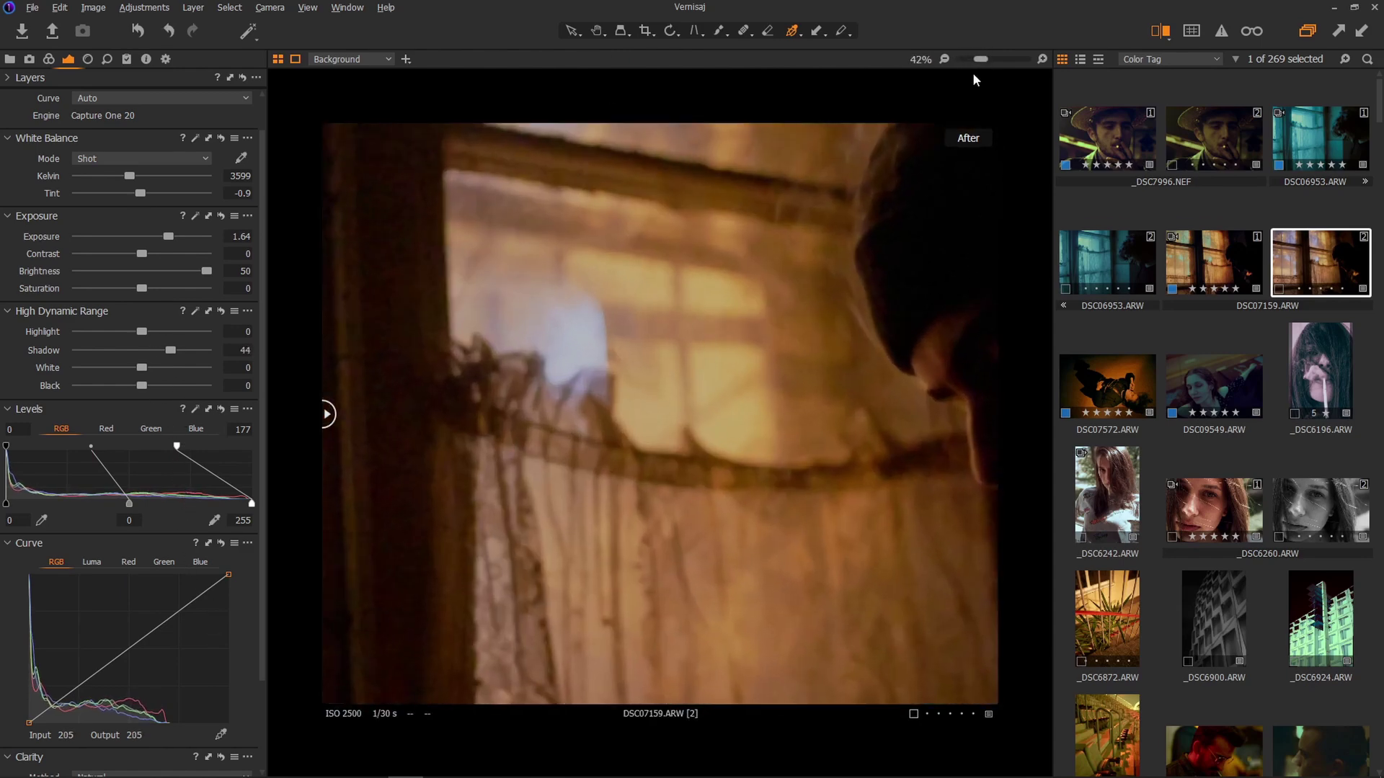
left_click_drag(813, 269, 834, 278)
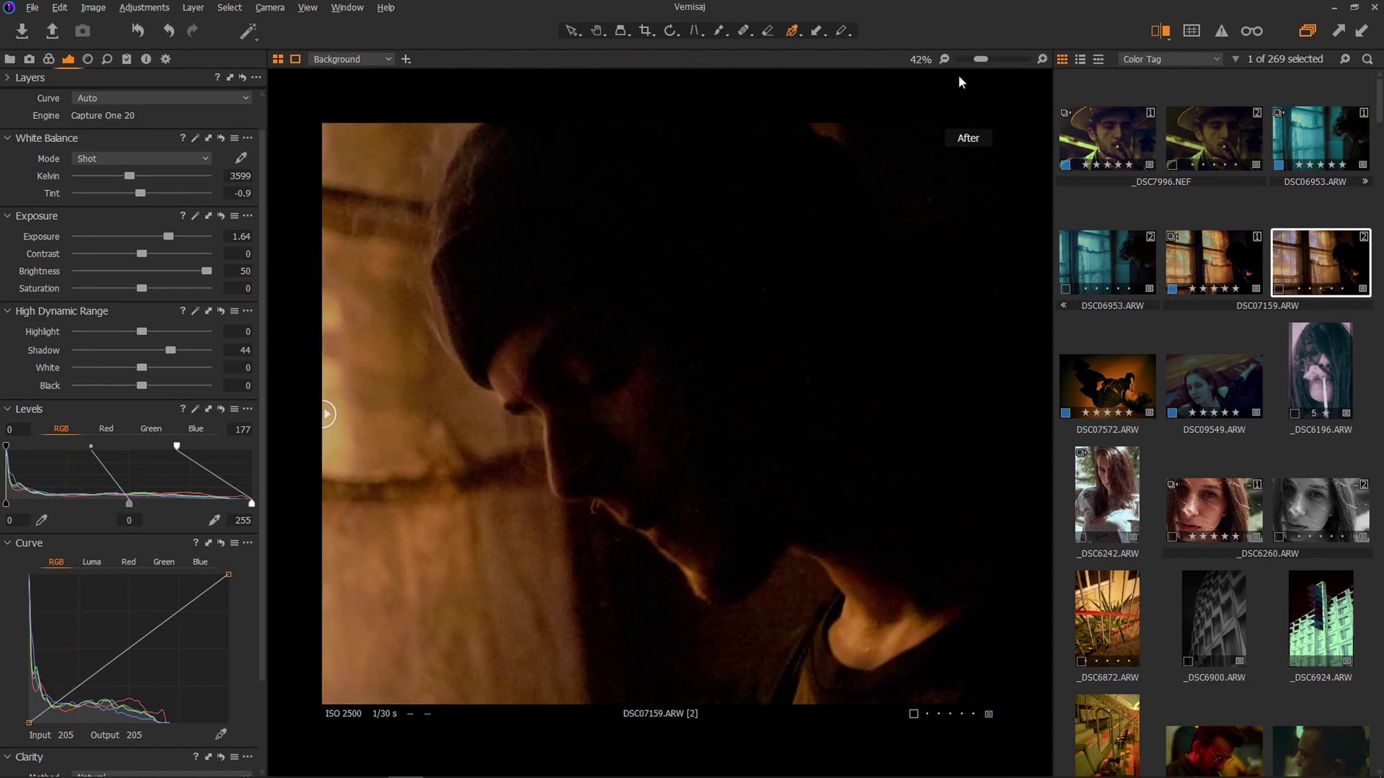
left_click_drag(980, 60, 1008, 60)
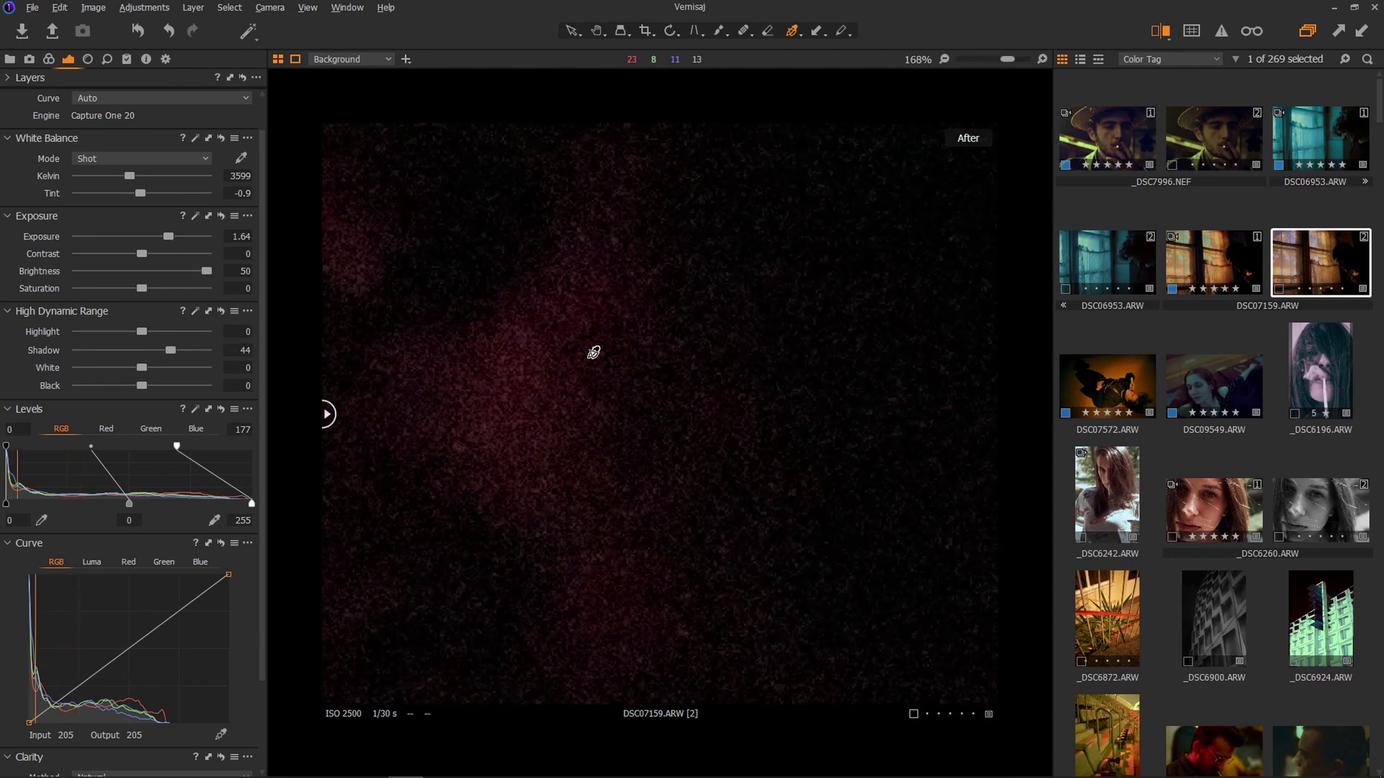
left_click(107, 59)
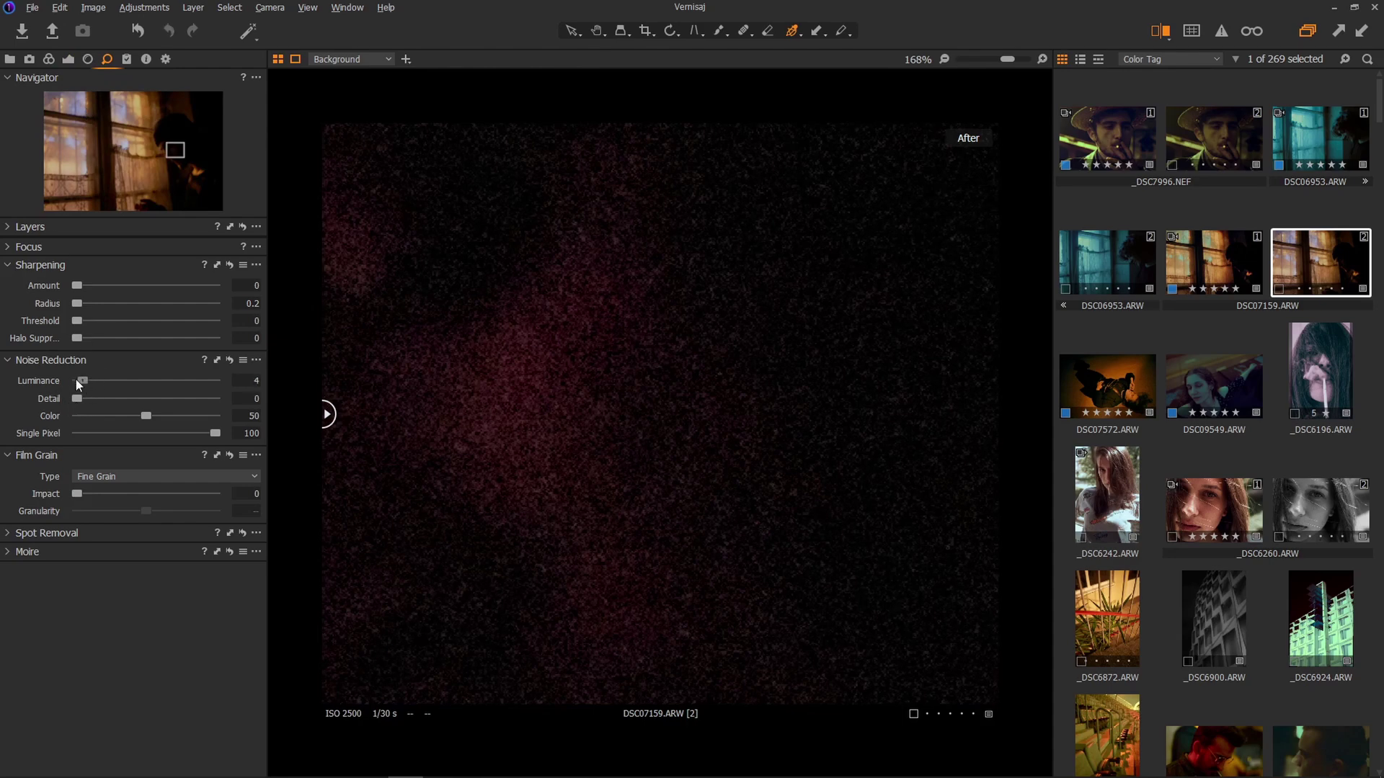
mouse_move(76, 379)
left_mouse_down()
mouse_move(121, 382)
mouse_move(95, 382)
left_mouse_up()
left_click_drag(215, 434, 15, 434)
left_click_drag(75, 433, 224, 433)
left_click(69, 60)
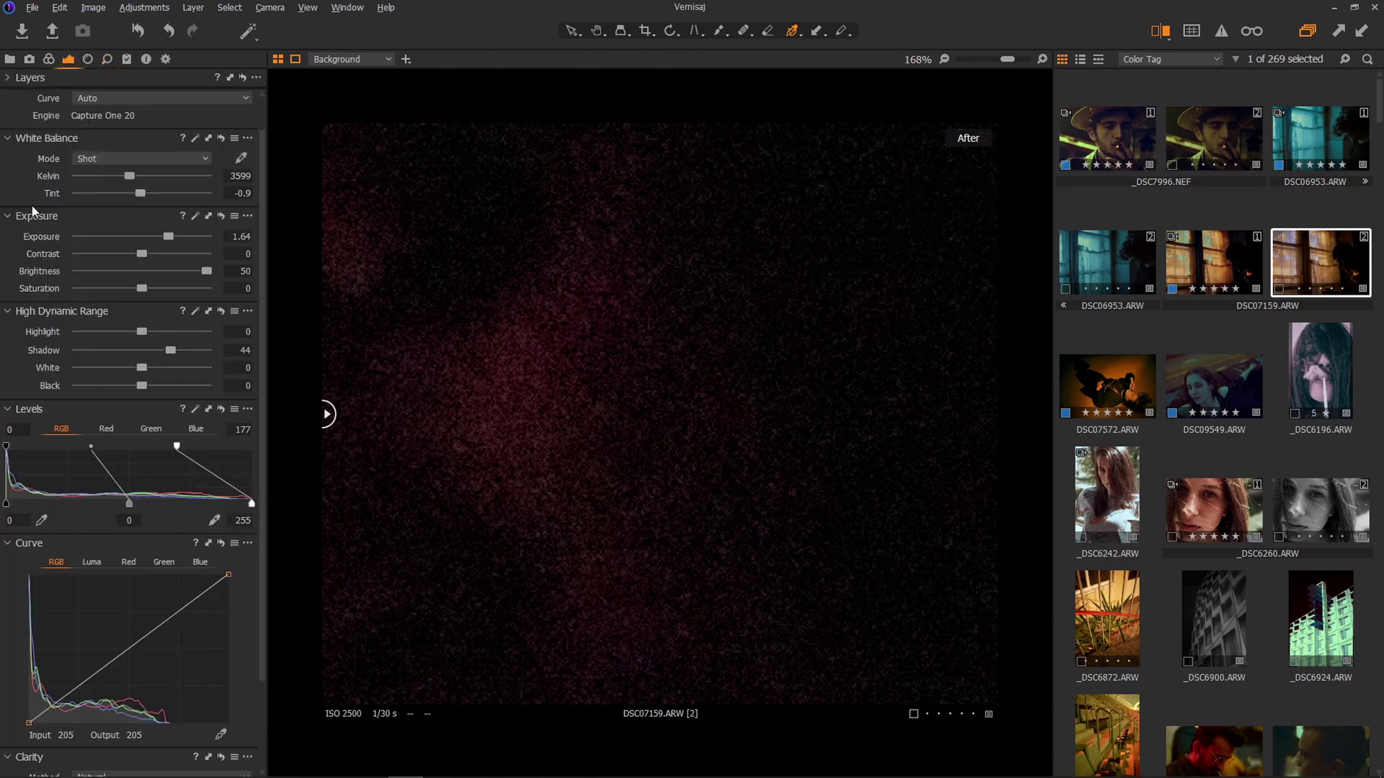
left_click_drag(1007, 59, 953, 56)
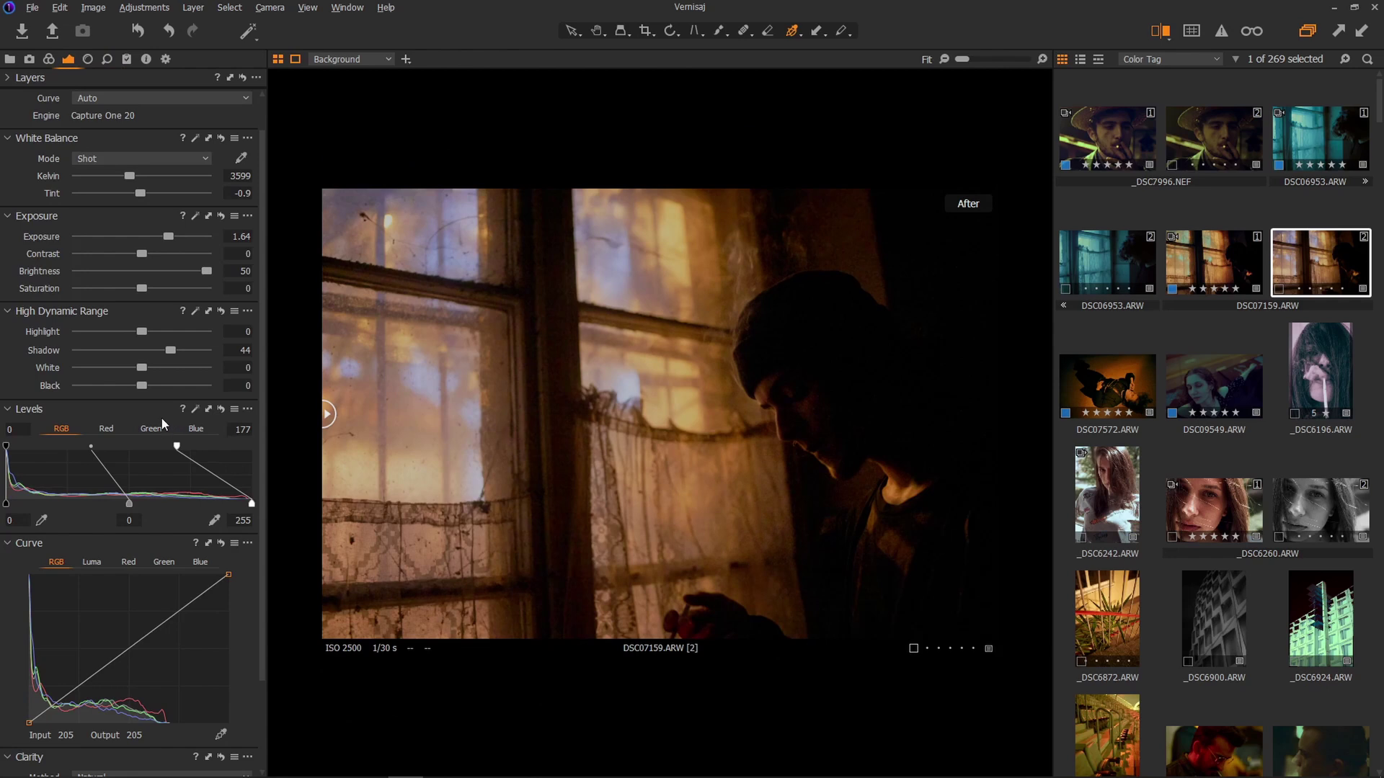
Flip between variants [1] and [2] of DSC07159, then show the Color tools for [2].
left_click(1197, 265)
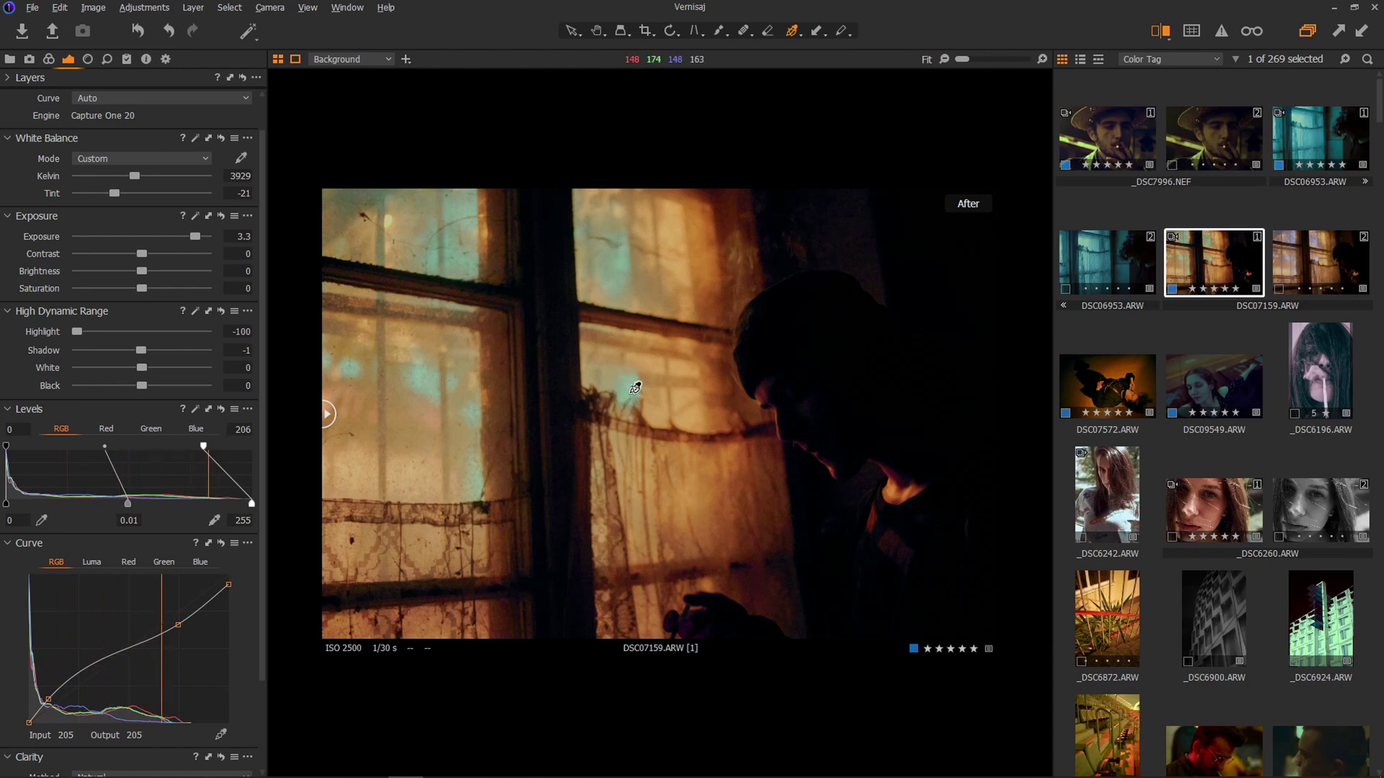
left_click(1315, 273)
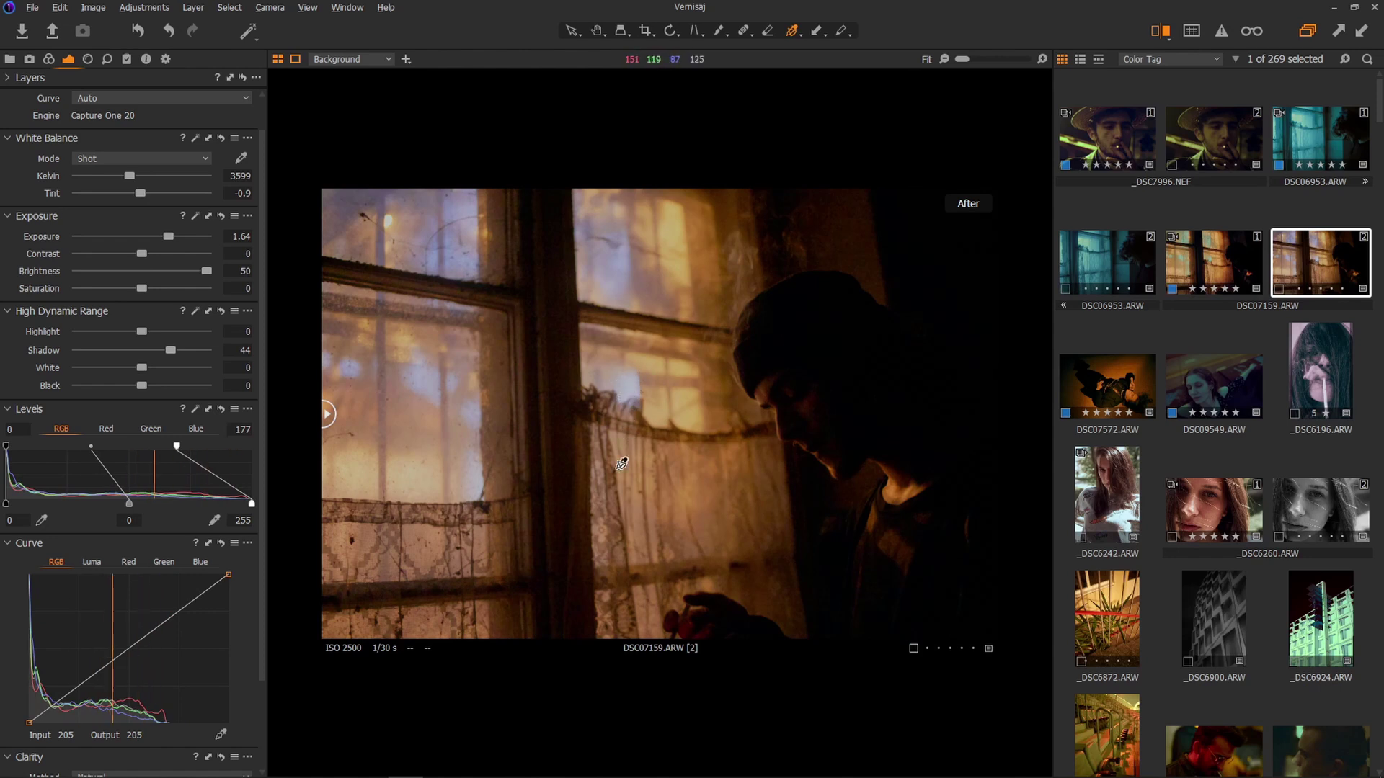
left_click(49, 59)
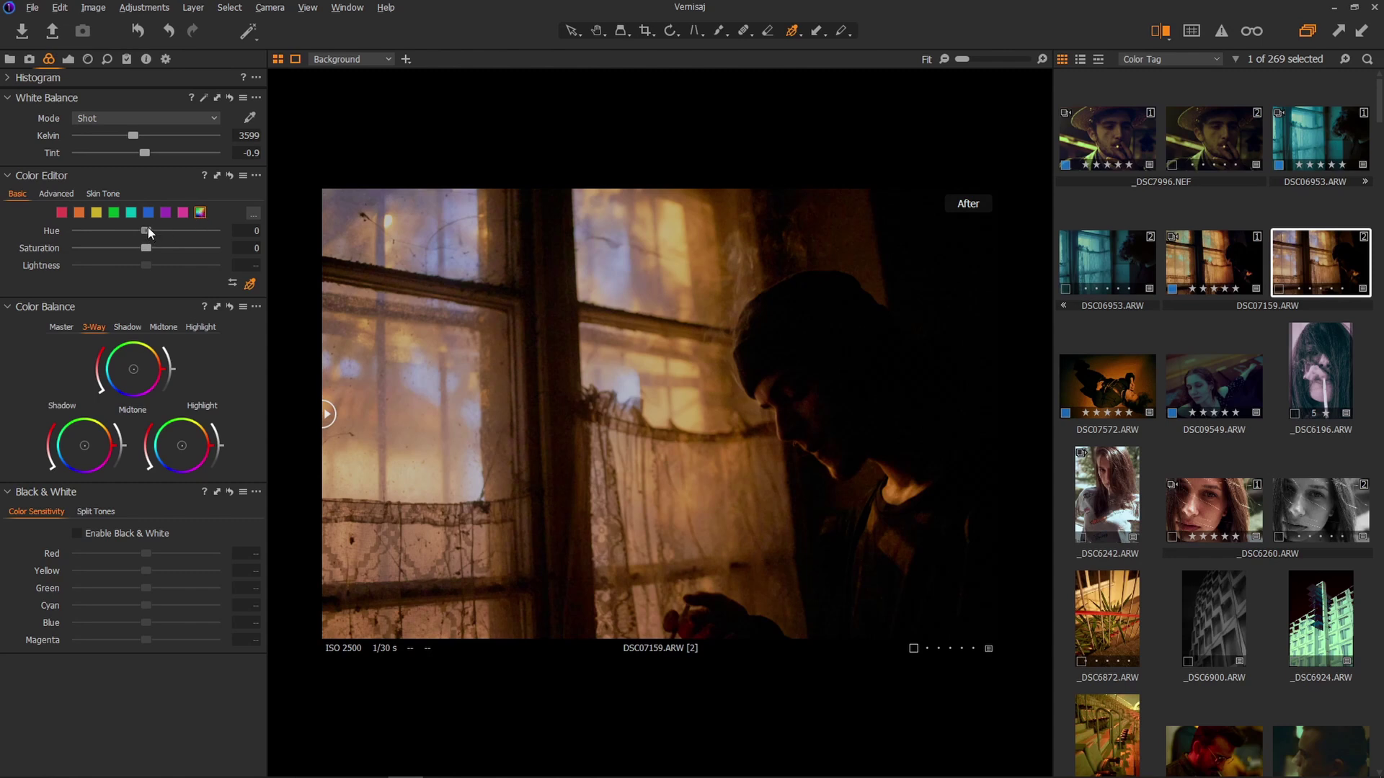
Set the blue range to hue -30, saturation 40.8, and warm the highlights toward yellow.
mouse_move(147, 231)
left_mouse_down()
mouse_move(28, 235)
mouse_move(140, 232)
mouse_move(31, 235)
mouse_move(121, 232)
left_mouse_up()
left_click_drag(182, 448, 181, 441)
double_click(145, 210)
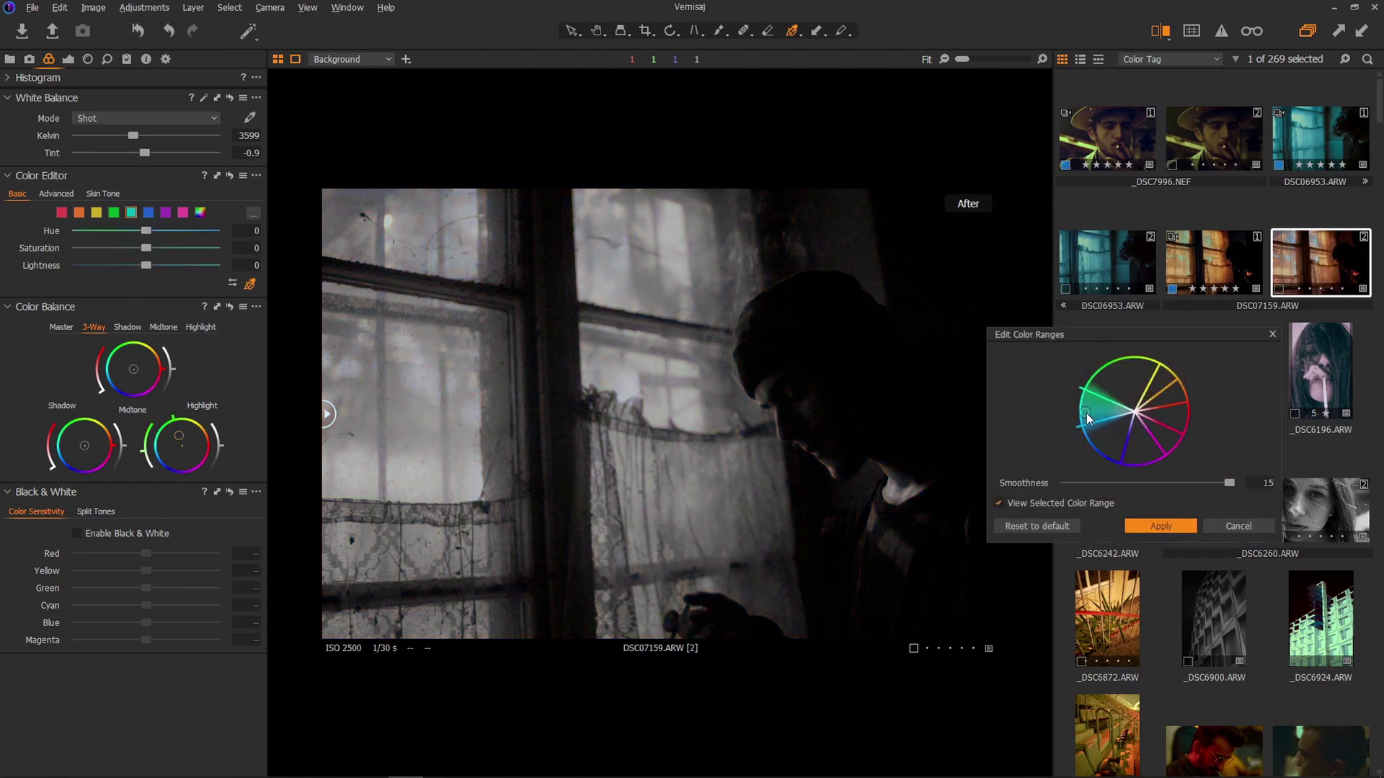
left_click_drag(1089, 418, 1140, 456)
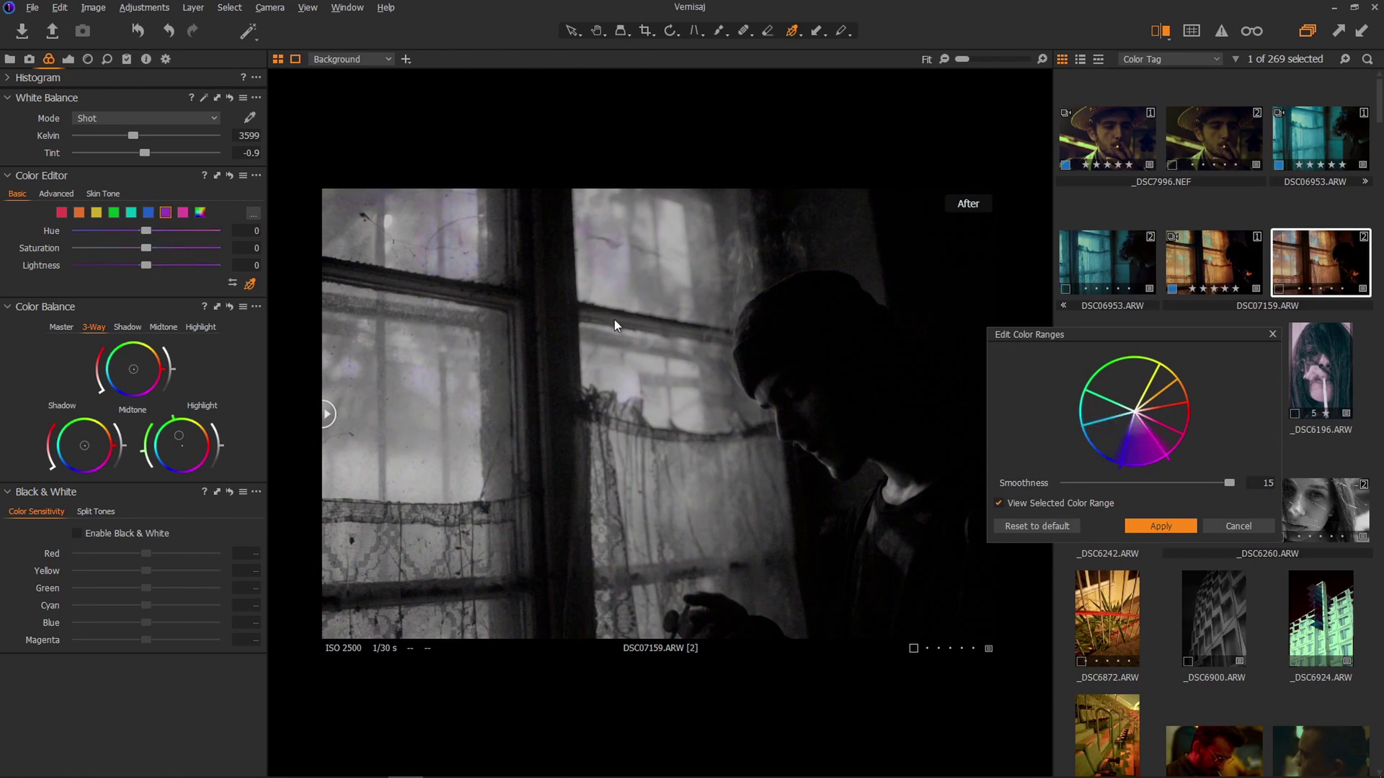
left_click(1230, 528)
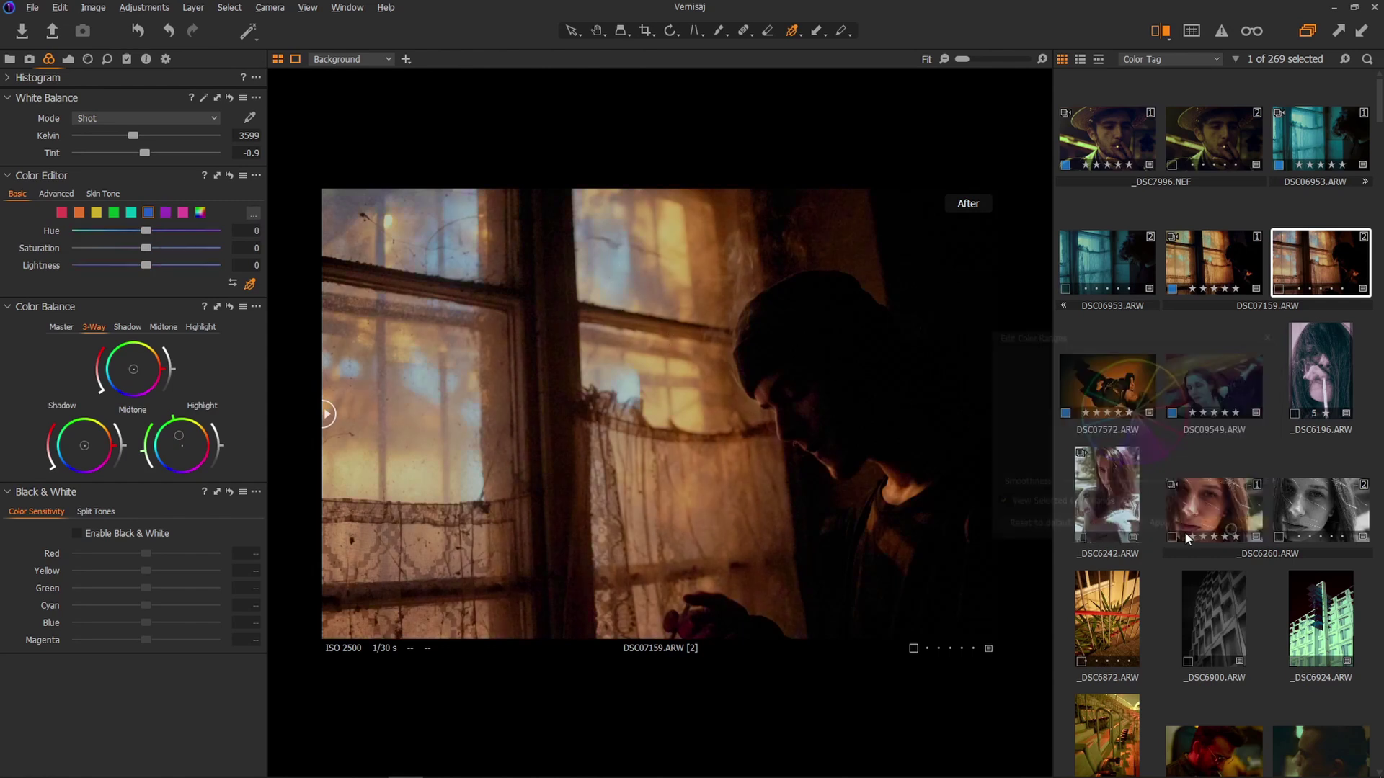
left_click_drag(149, 231, 27, 246)
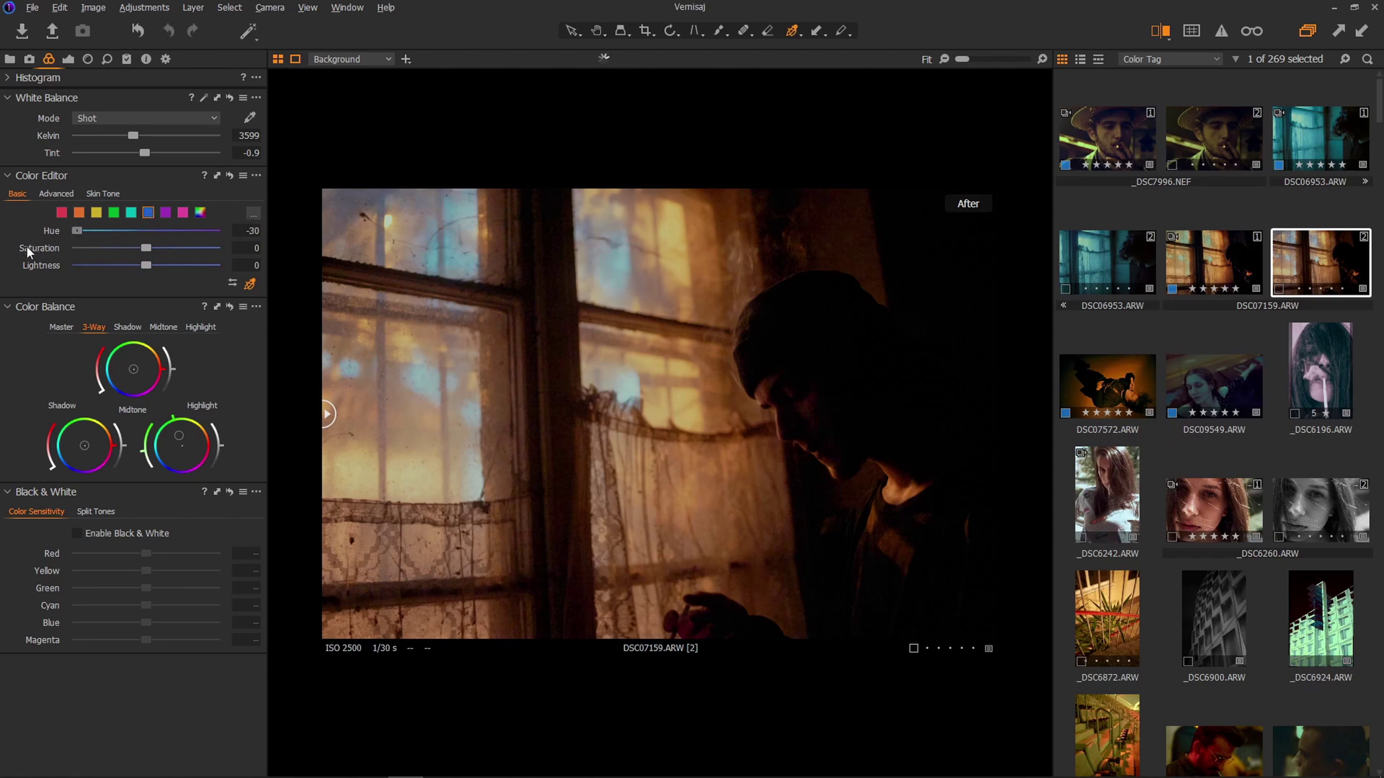
left_click(145, 249)
key("ctrl+z")
Warm the midtones toward orange and shift the purple range's hue to +30.
left_click_drag(132, 369, 134, 370)
left_click(165, 212)
mouse_move(76, 231)
left_mouse_down()
mouse_move(211, 231)
mouse_move(76, 231)
left_mouse_up()
left_click_drag(76, 230, 359, 232)
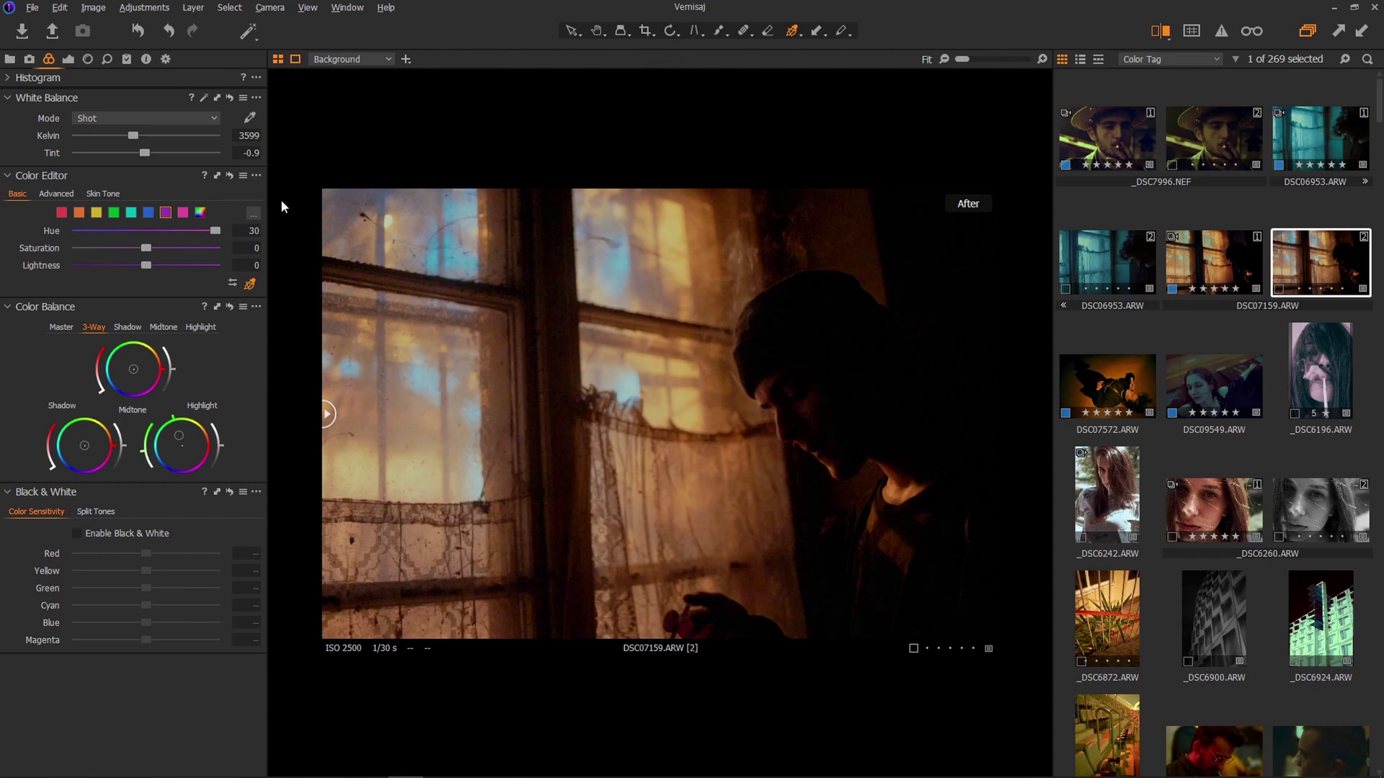
Set purple to hue -30, saturation 17.5, and shift white balance tint toward green (-12.3).
left_click(253, 213)
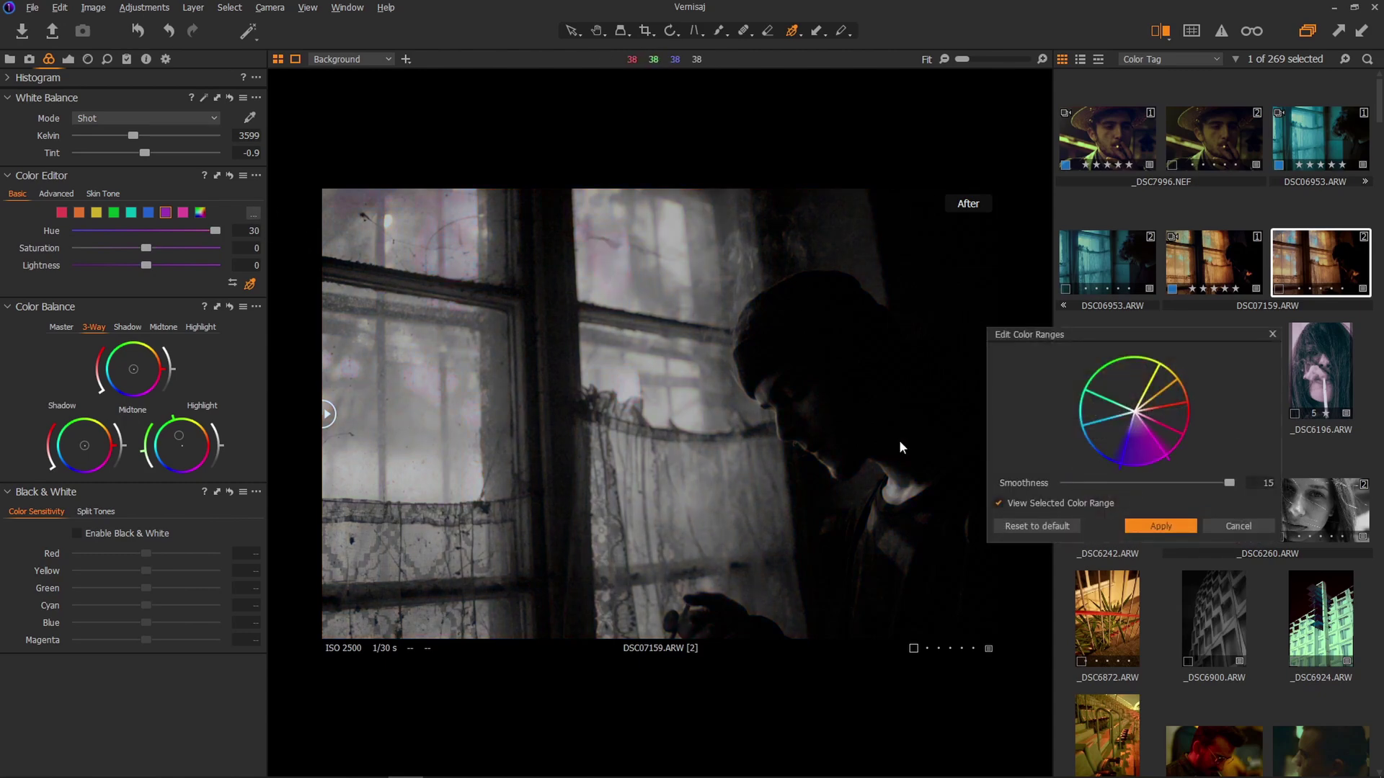
left_click(1231, 526)
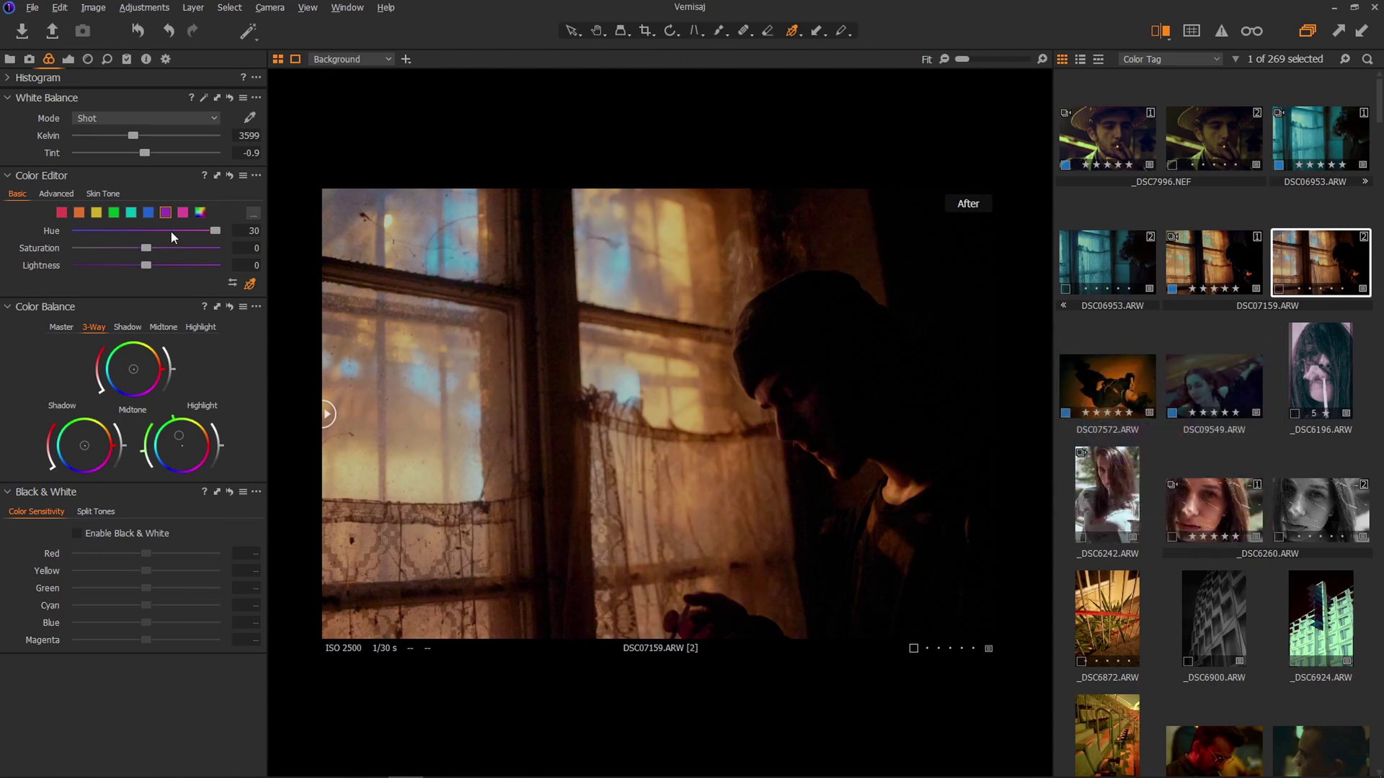
left_click_drag(171, 231, 1, 264)
left_click(161, 248)
left_click_drag(149, 147, 131, 153)
Lower the orange range's hue to -9.4 and the yellow range's hue to -11.6.
scroll(132, 135, "down", 5)
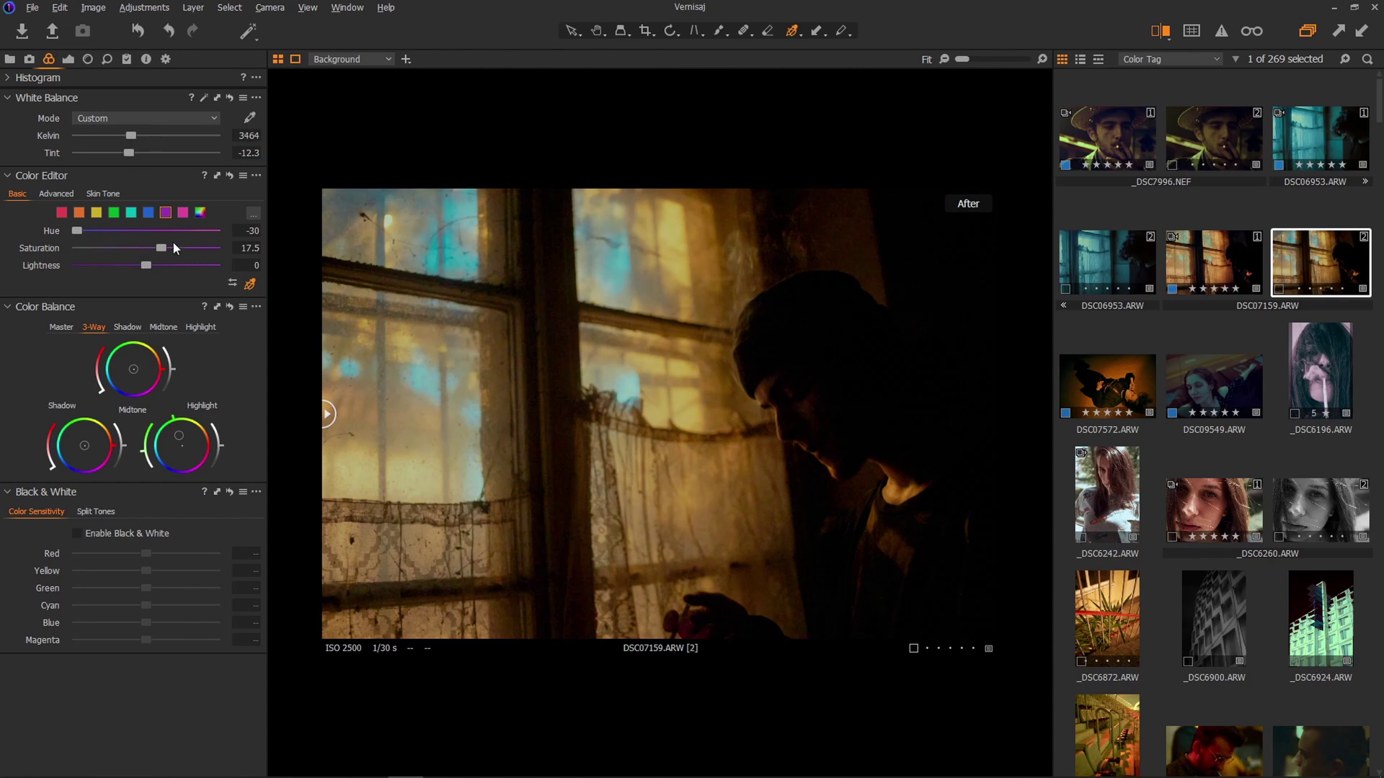
left_click(80, 212)
scroll(148, 231, "up", 3)
left_click_drag(150, 231, 120, 228)
left_click(96, 212)
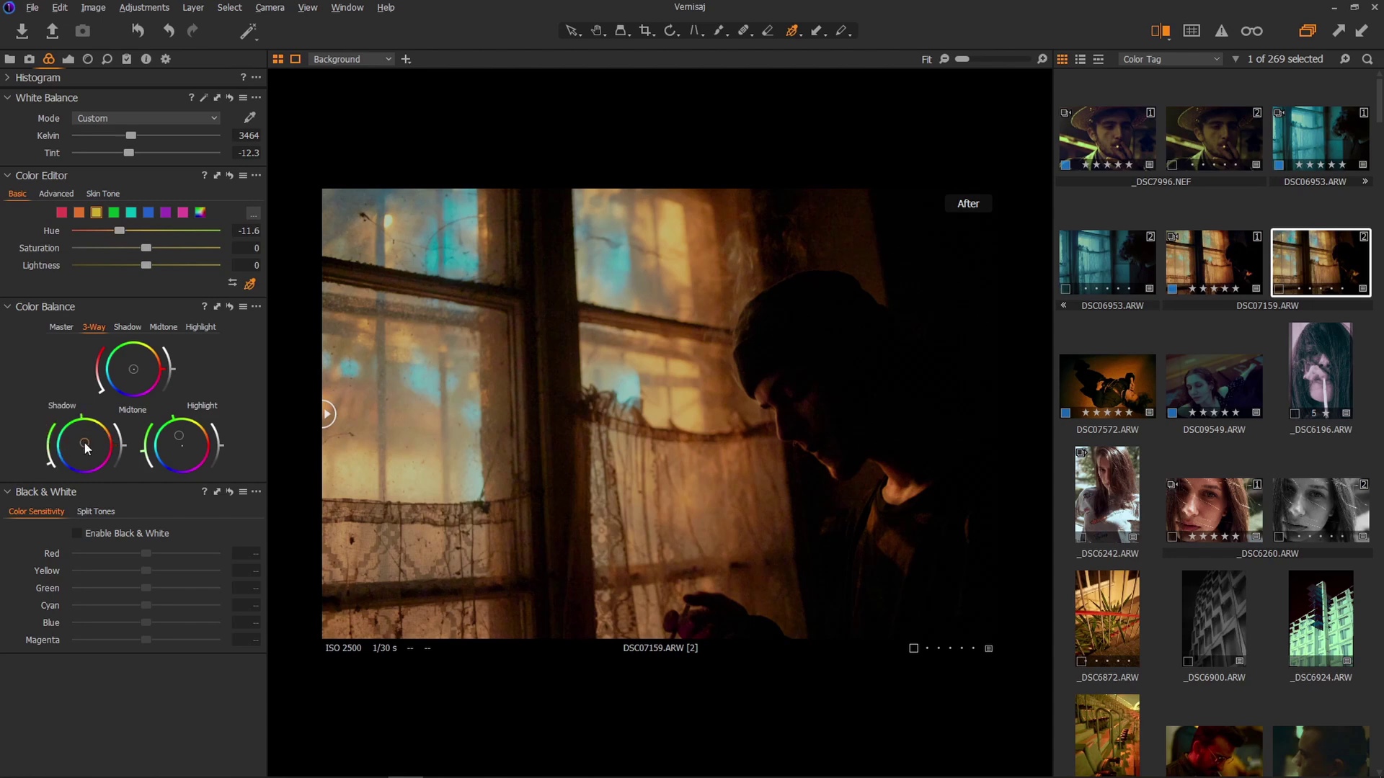
Nudge the shadow balance, shift all-colours hue slightly negative, and tint highlights toward green.
left_click_drag(83, 442, 84, 442)
left_click(68, 58)
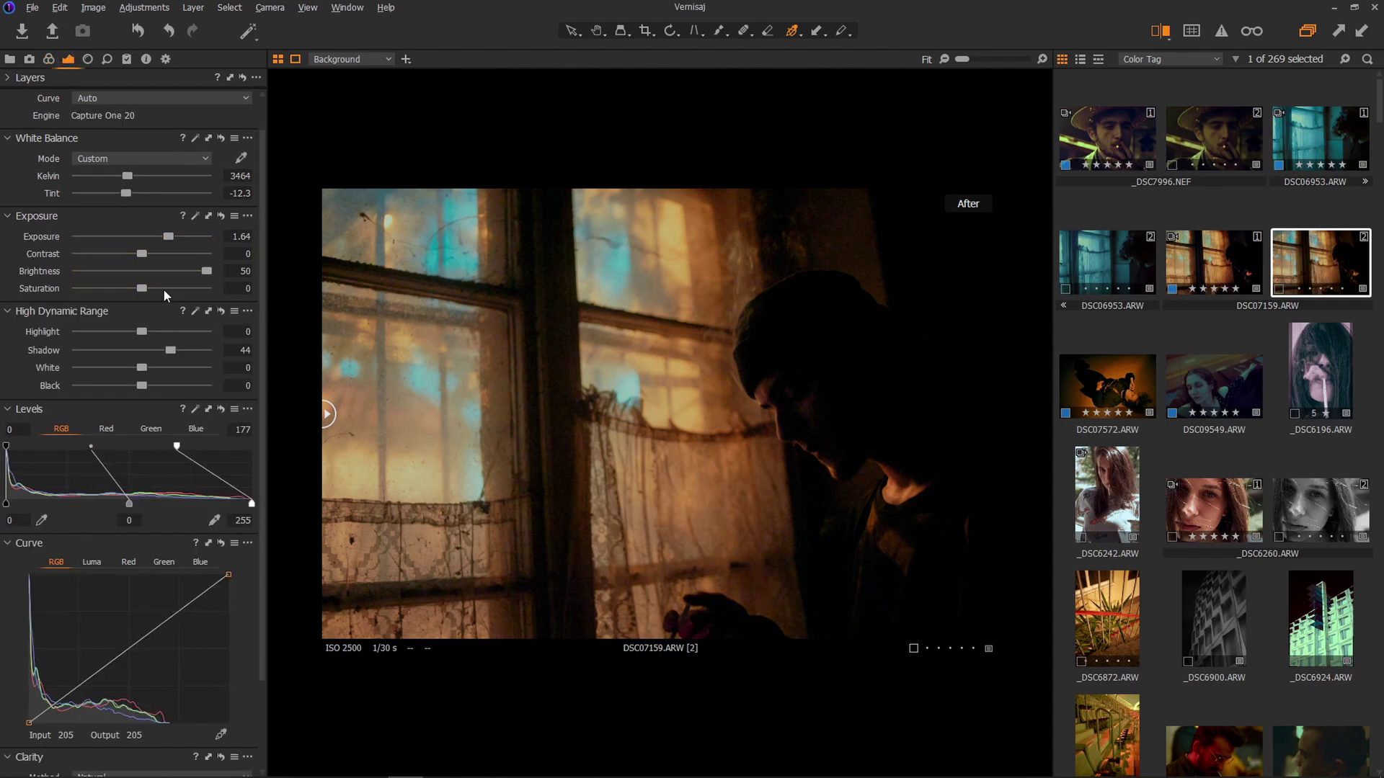
left_click(49, 59)
left_click(200, 212)
mouse_move(124, 229)
left_mouse_down()
mouse_move(174, 232)
mouse_move(73, 235)
mouse_move(106, 237)
left_mouse_up()
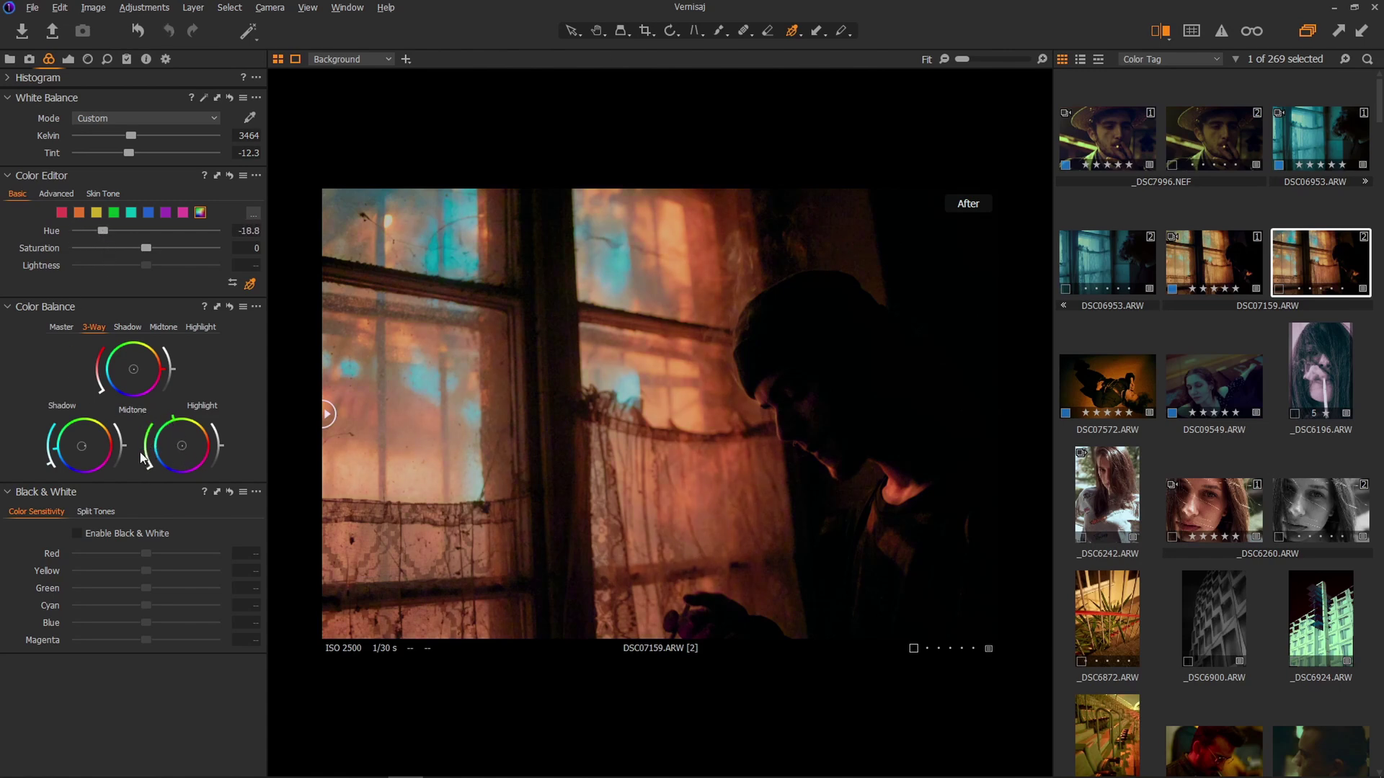
left_click_drag(146, 465, 140, 399)
Desaturate the cyan range with hue -30 and lower the blue range's saturation.
left_click(130, 212)
left_click_drag(145, 250, 40, 239)
mouse_move(127, 247)
left_mouse_down()
mouse_move(150, 249)
mouse_move(134, 248)
left_mouse_up()
left_click(148, 212)
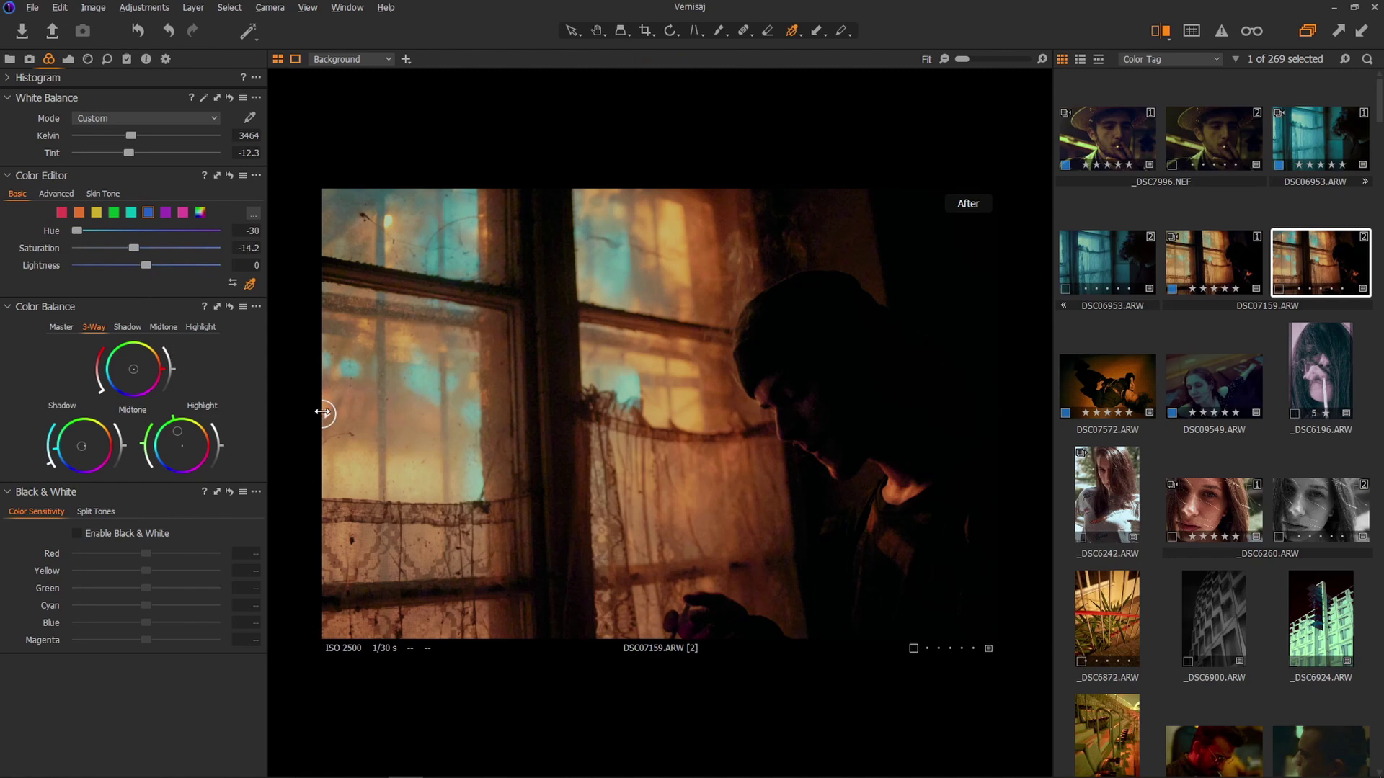
Drag the Before/After split across the viewer to compare the teal-and-orange grade with the original.
left_click_drag(326, 414, 150, 344)
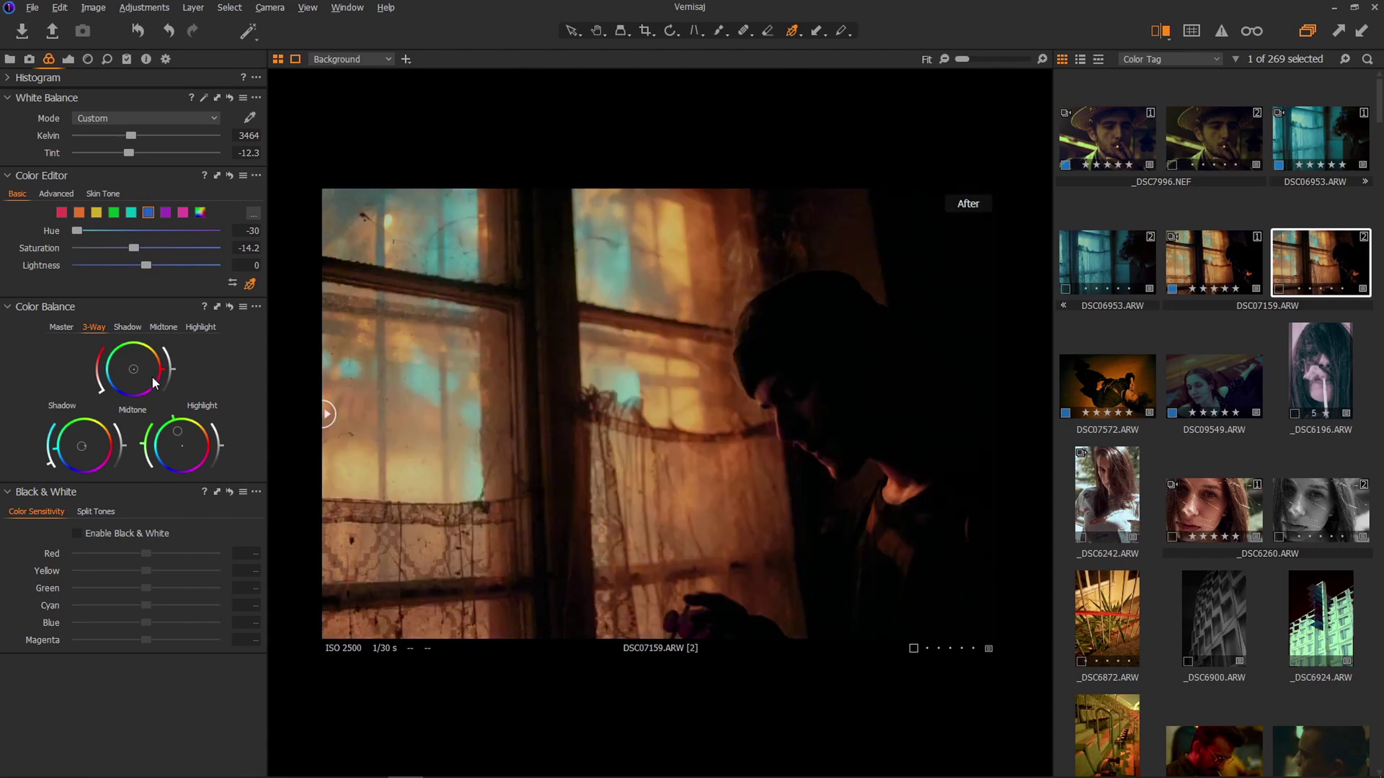